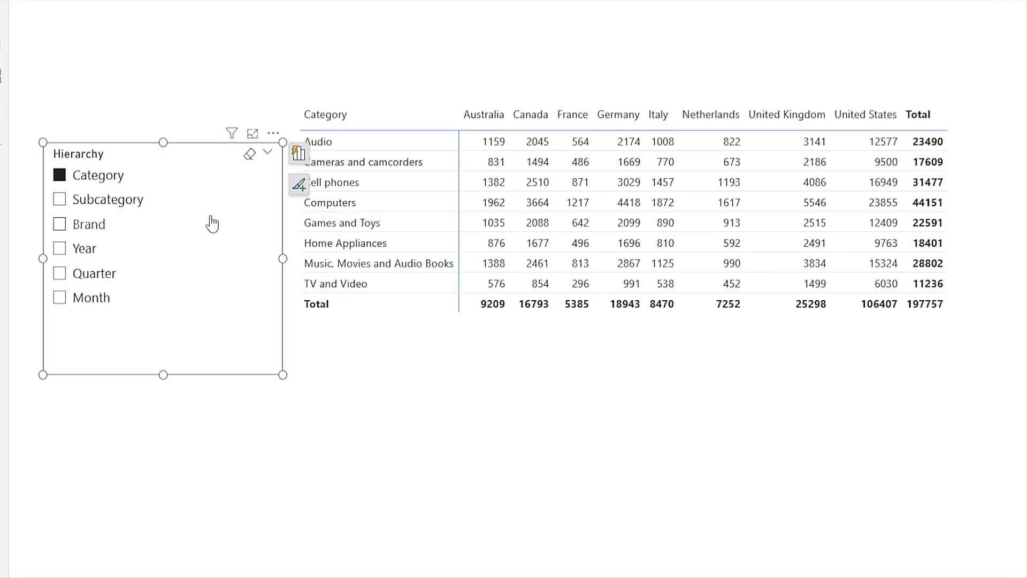
Show Subcategory, then Year, then Category, Subcategory and Brand together as the matrix rows.
left_click(58, 204)
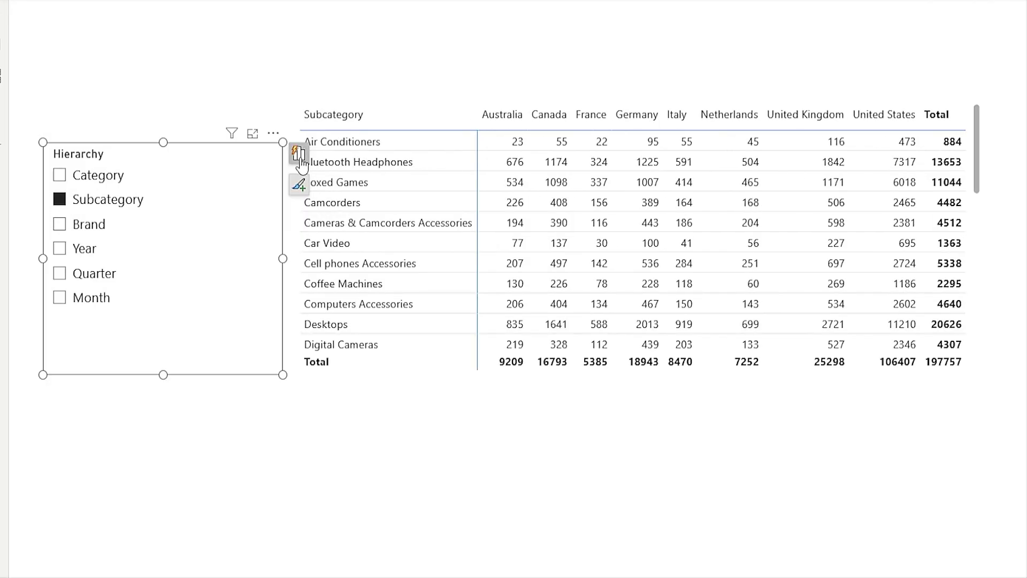
left_click(60, 254)
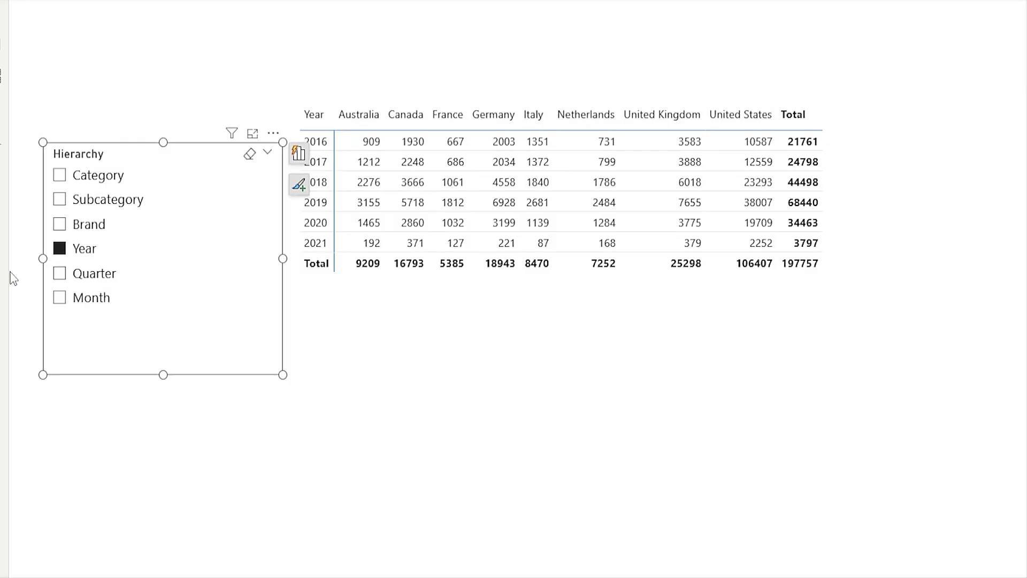
left_click(59, 175)
left_click(60, 199, "ctrl")
left_click(60, 223, "ctrl")
Combine Year with Quarter, then reduce the Hierarchy slicer to Year alone.
left_click(61, 254)
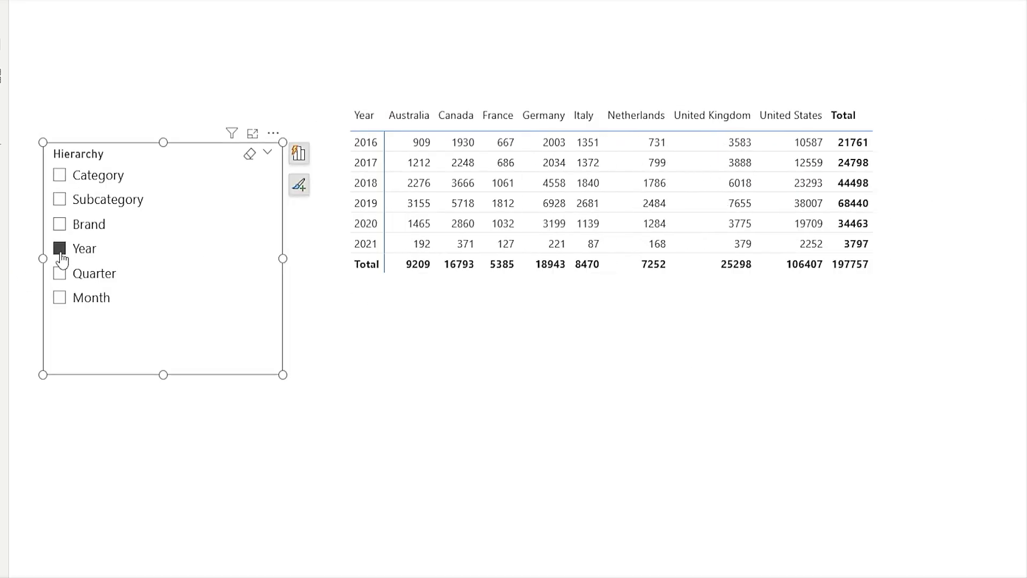
left_click(60, 274, "ctrl")
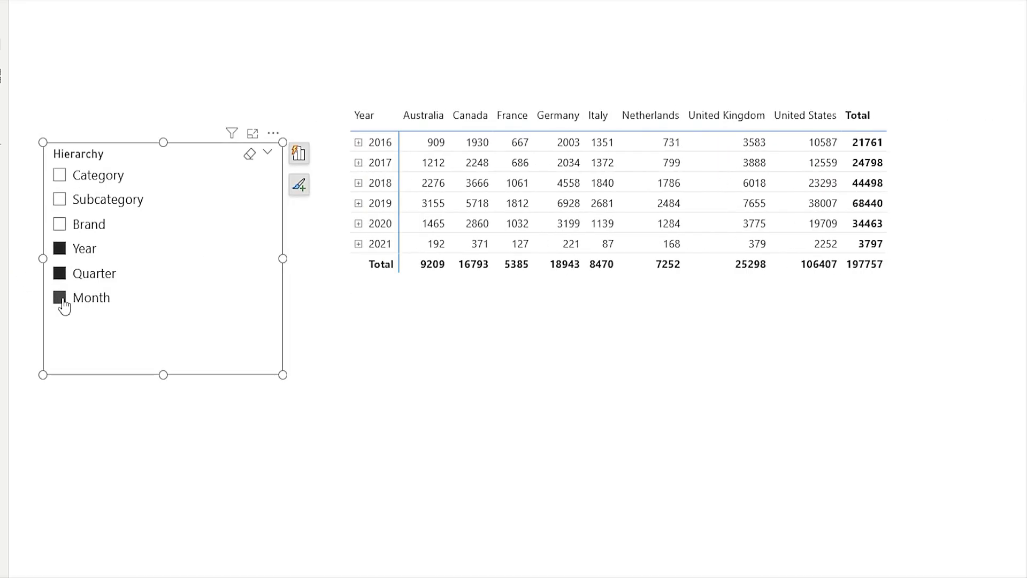
left_click(75, 248)
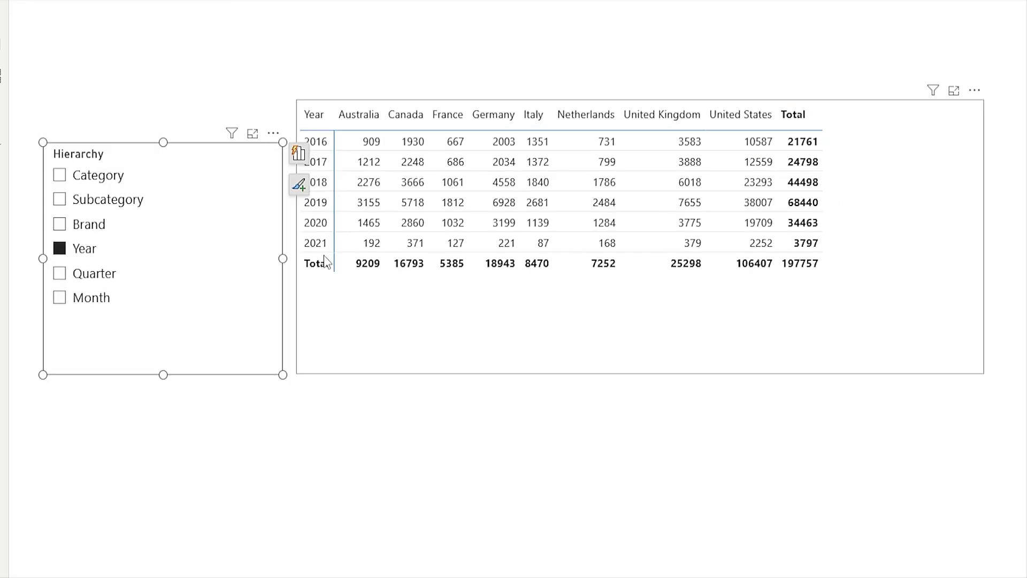
Switch rows to Category, expand Bluetooth Headphones to brands, then collapse Audio.
left_click(60, 177)
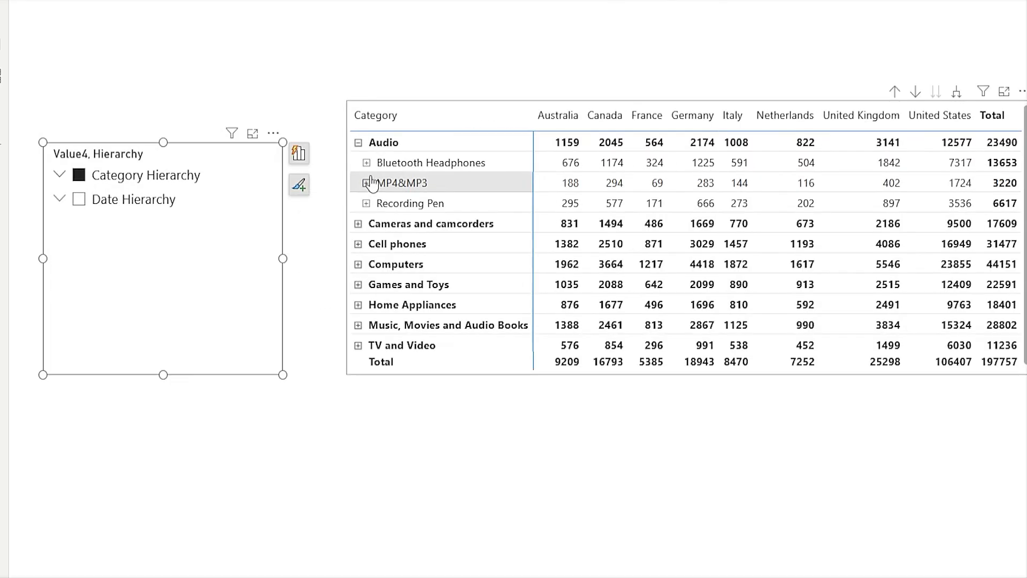
left_click(366, 162)
left_click(358, 143)
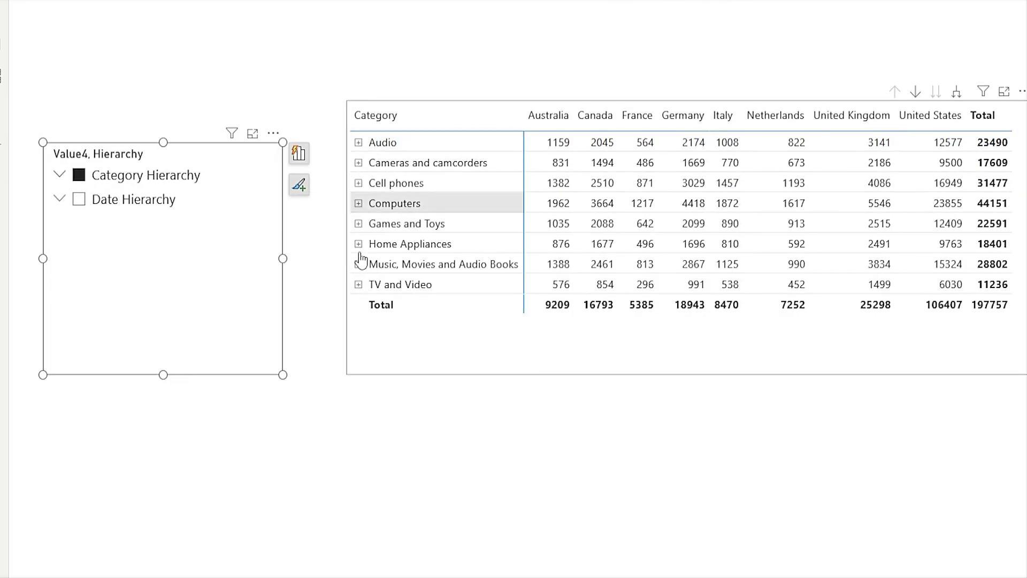
Choose Date Hierarchy, expand 2016 into quarters and Qtr 1 into months, then collapse 2016.
left_click(80, 206)
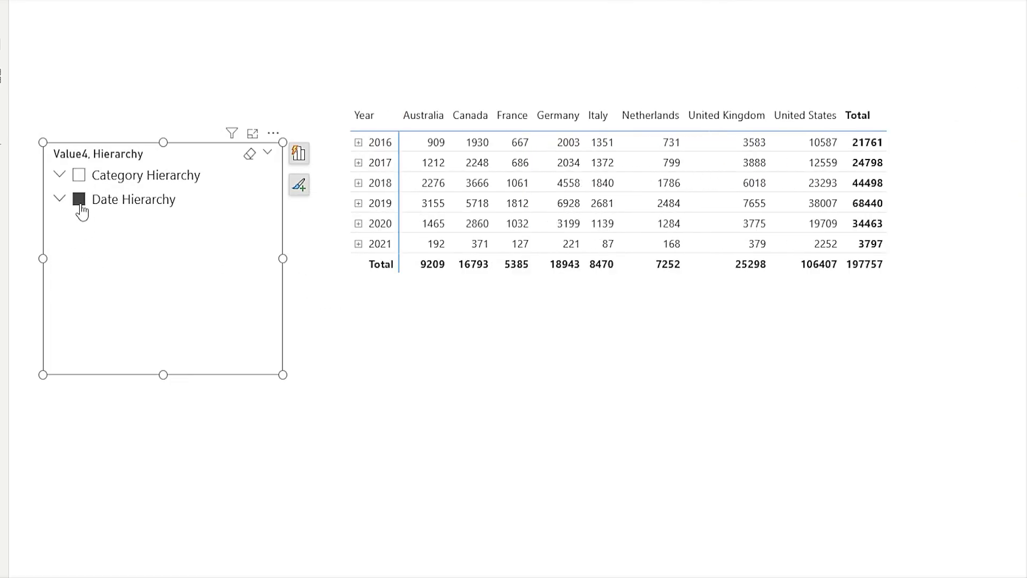
left_click(359, 142)
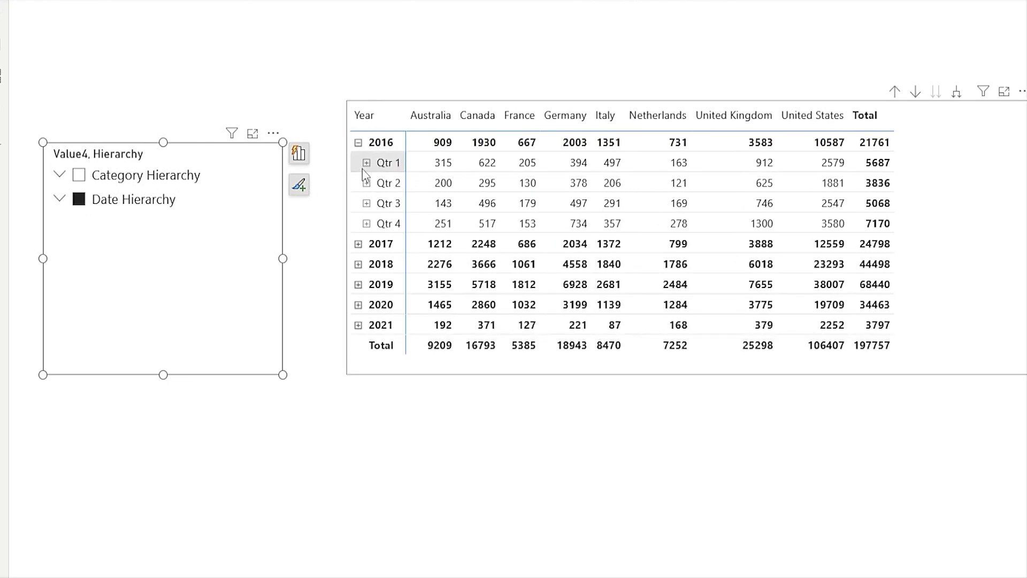
left_click(366, 162)
left_click(358, 149)
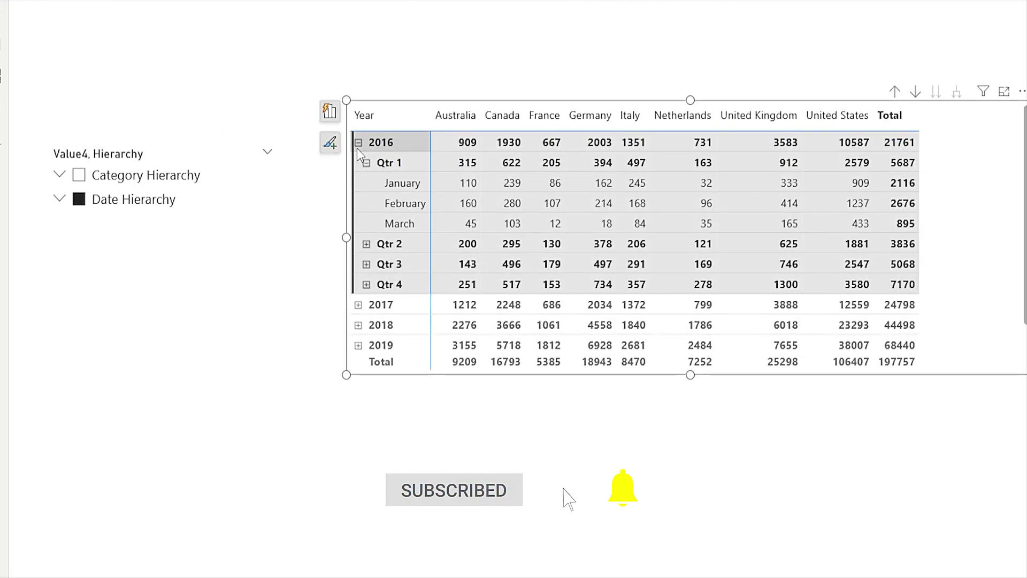
left_click(358, 142)
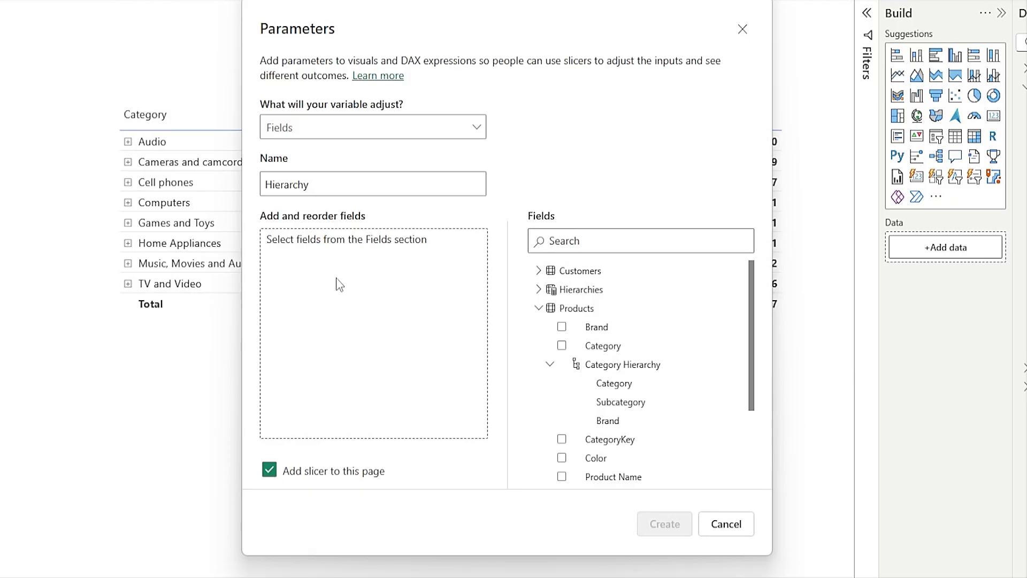
Add Category, Subcategory and Brand as the Hierarchy parameter's fields.
left_click(551, 366)
left_click_drag(600, 347, 344, 279)
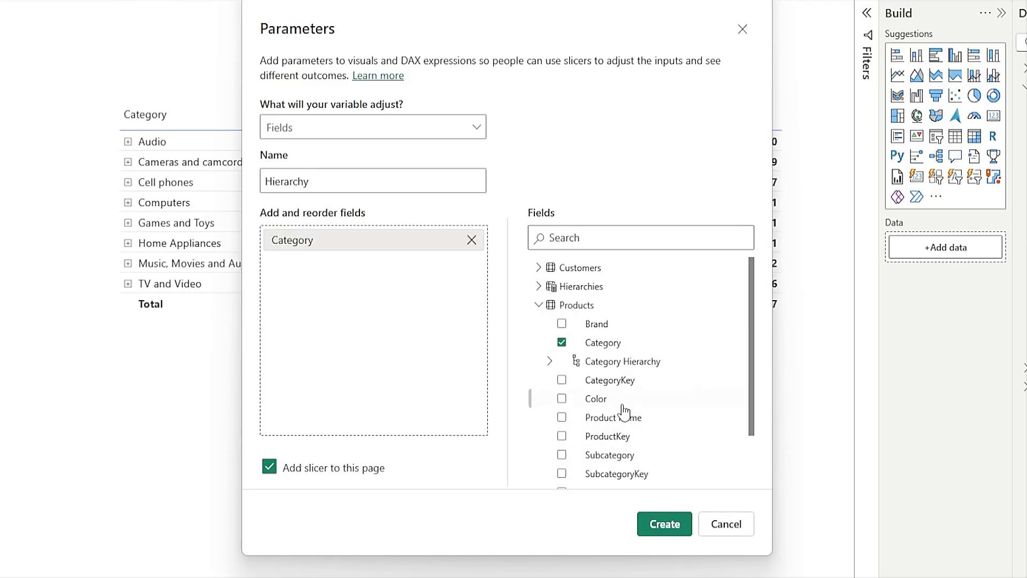
left_click_drag(607, 465, 328, 280)
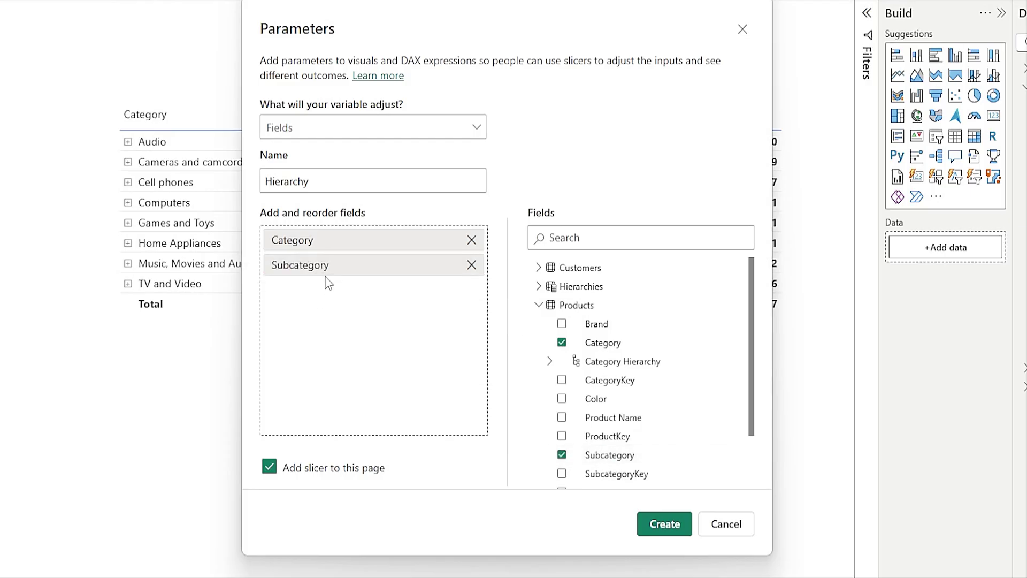
left_click_drag(604, 326, 332, 291)
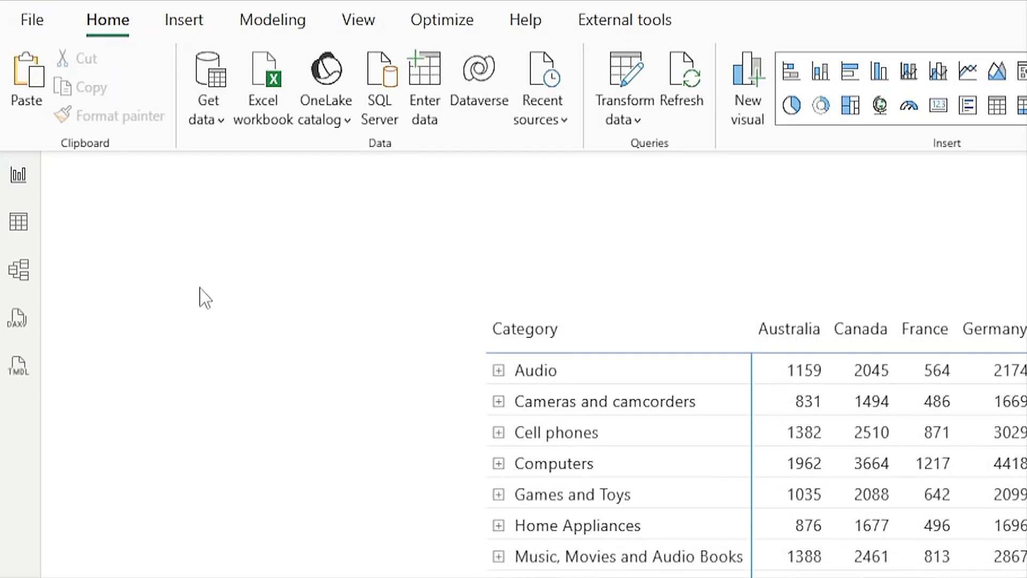
Start a Fields parameter named 'Hierarchy' and expand Products > Category Hierarchy in its list.
left_click(270, 23)
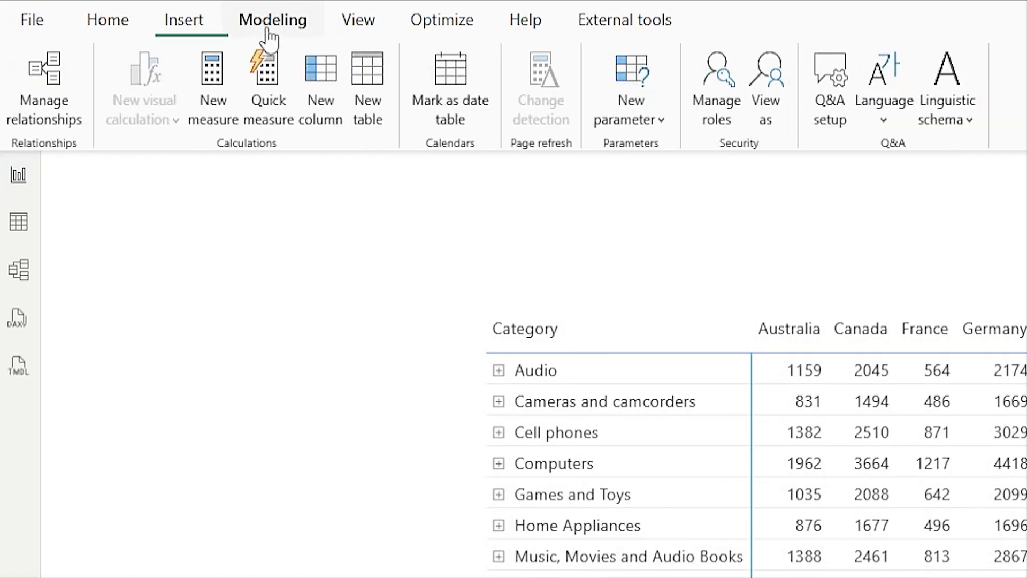
left_click(640, 131)
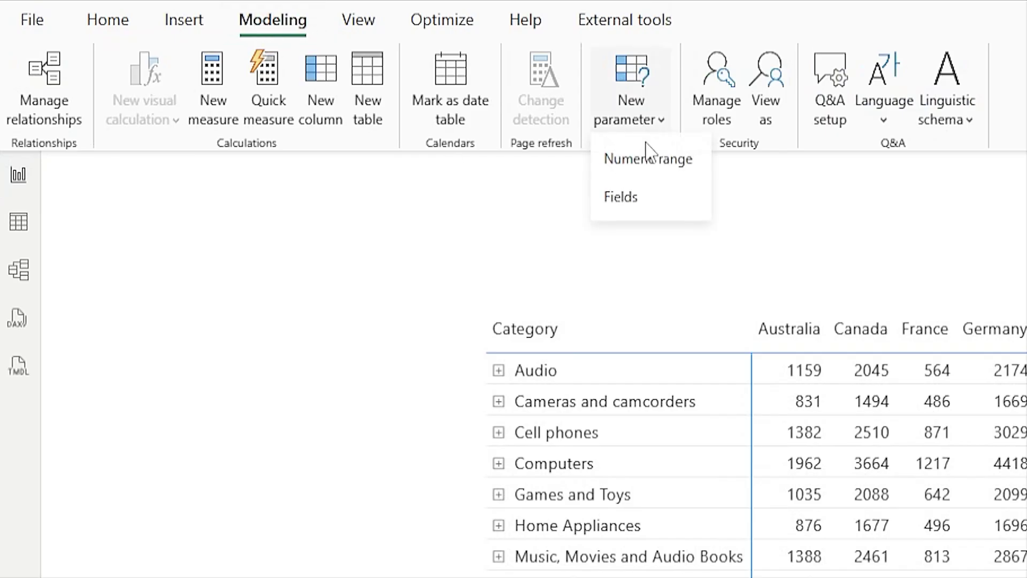
left_click(628, 199)
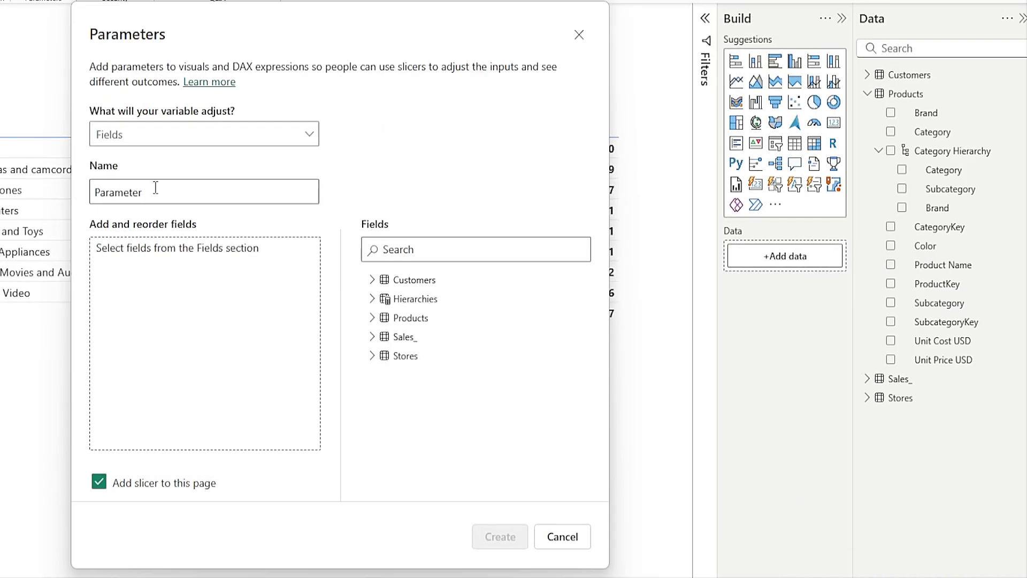
left_click_drag(153, 191, 64, 191)
type("Hierarchy")
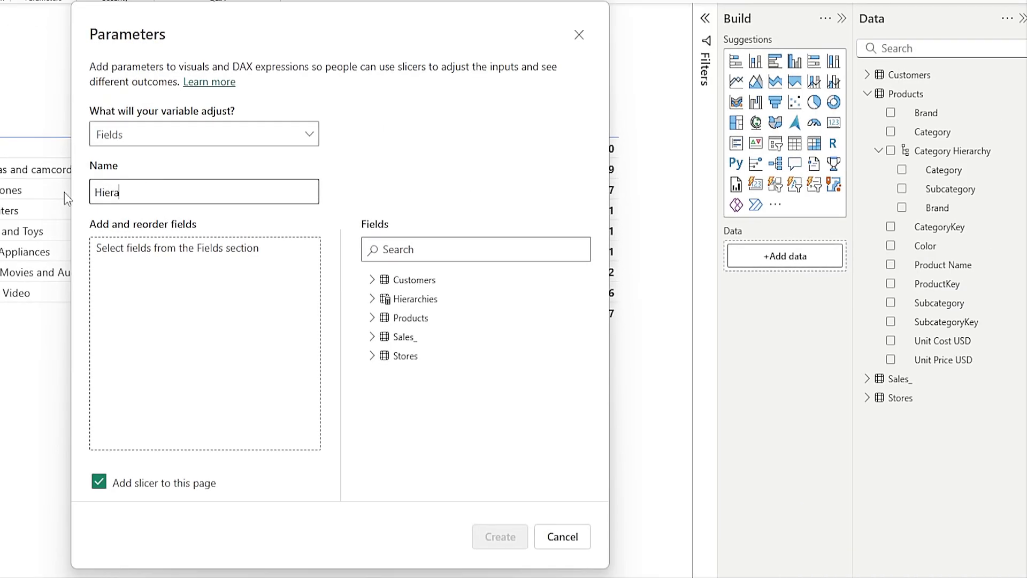
left_click(371, 318)
left_click(383, 374)
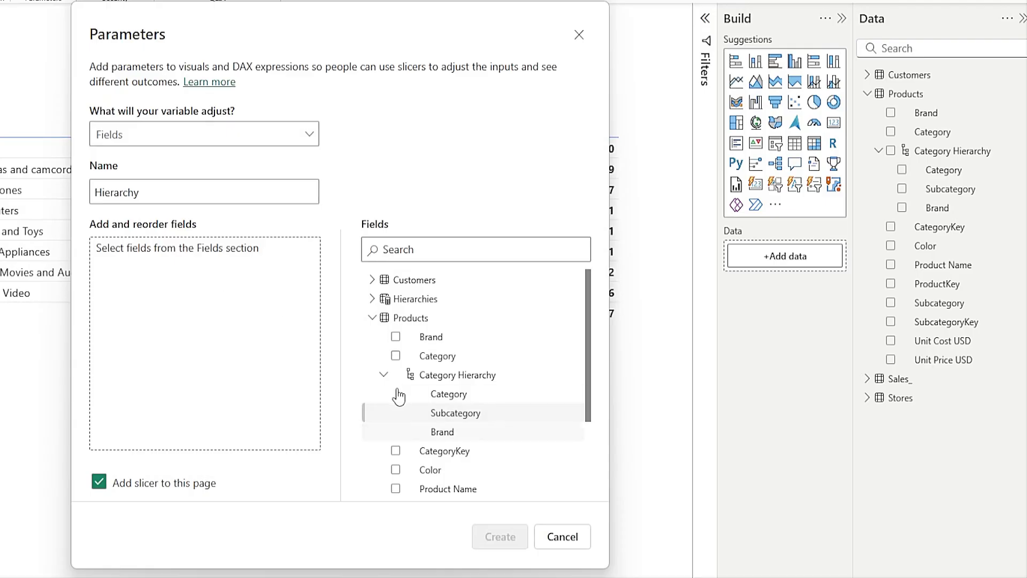
Add Category, Subcategory and Brand, in that order, to the Hierarchy parameter's fields.
left_click(383, 374)
left_click_drag(428, 357, 176, 289)
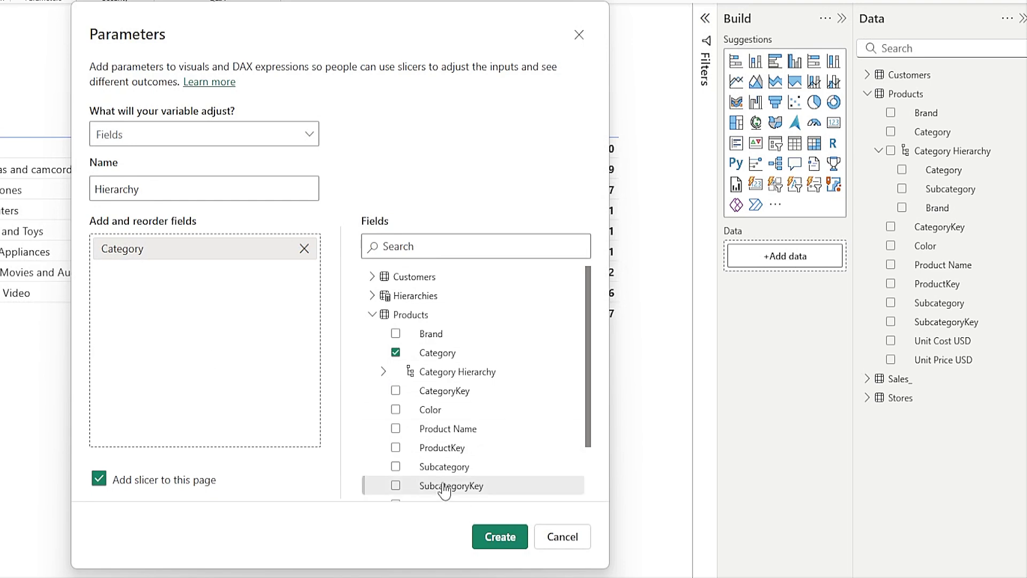
left_click_drag(444, 468, 159, 292)
left_click_drag(438, 335, 162, 300)
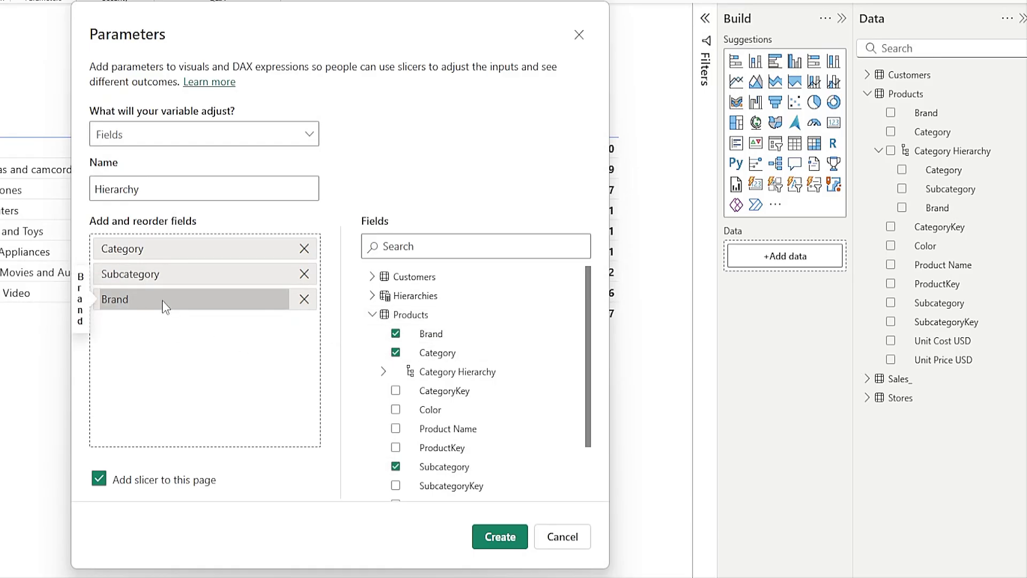
Add Sales_ Order Date's Year, Quarter and Month below Brand in the parameter fields.
left_click(372, 314)
left_click(373, 333)
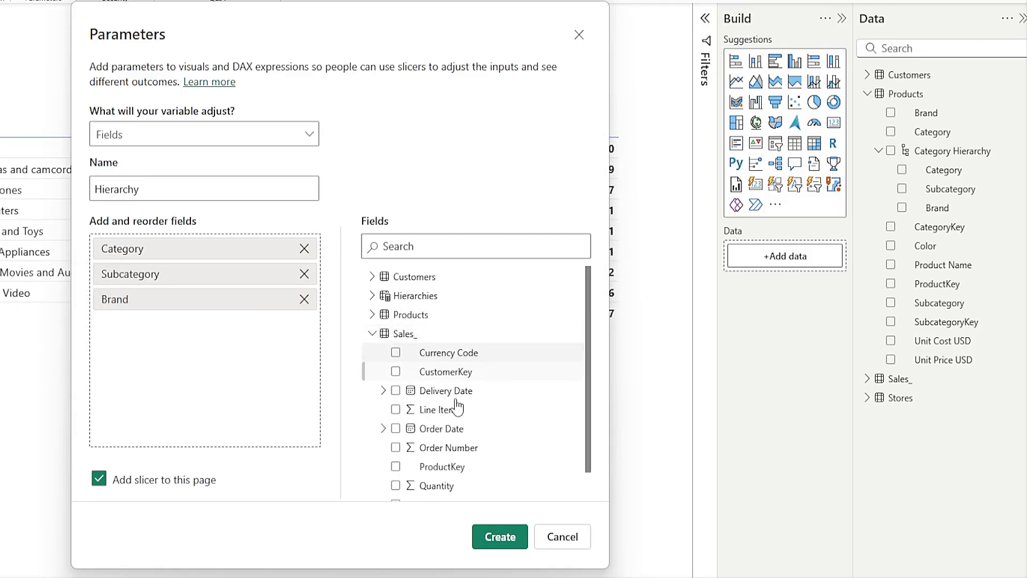
scroll(412, 452, "down", 1)
left_click(396, 434)
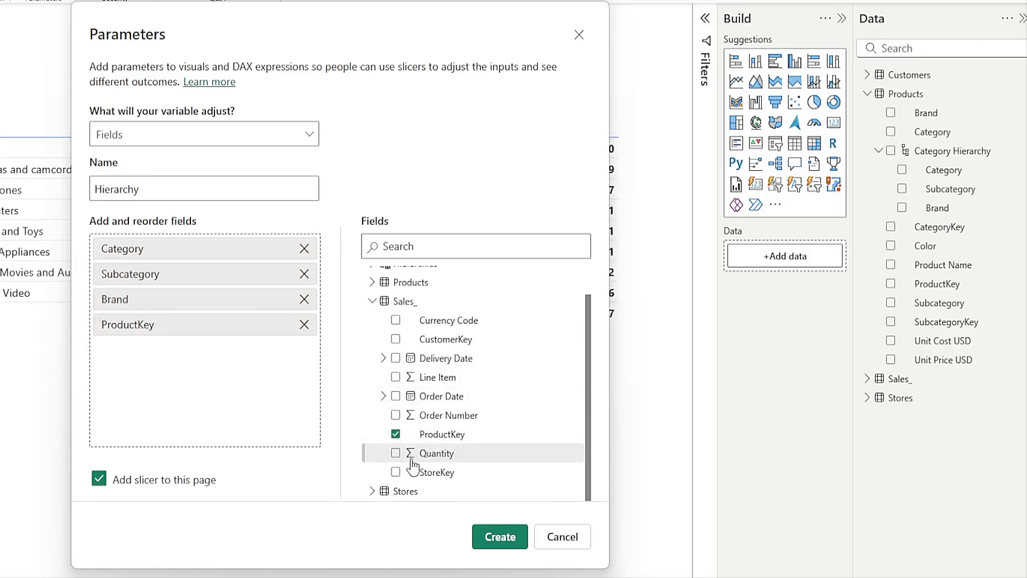
left_click(396, 434)
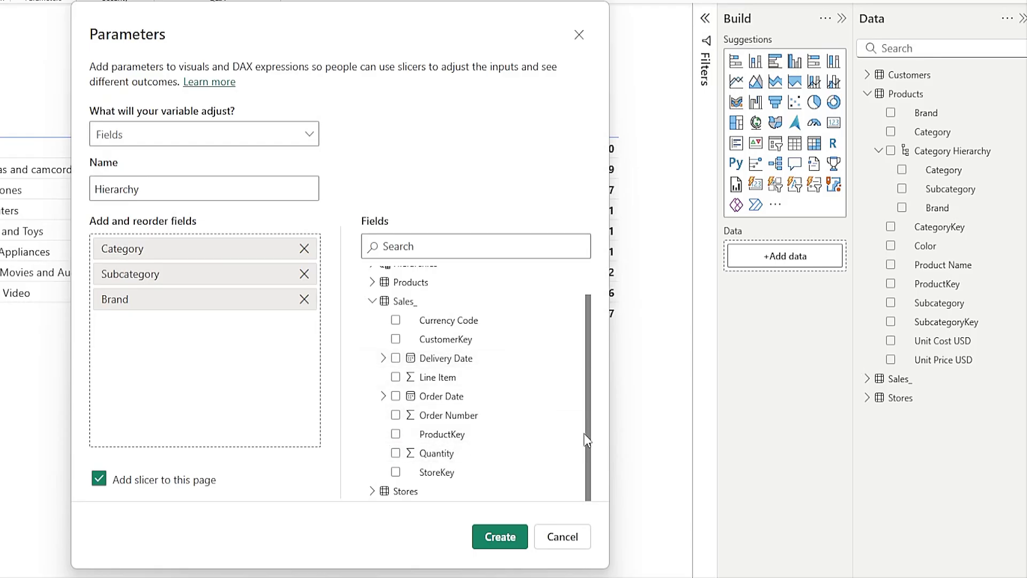
left_click(383, 396)
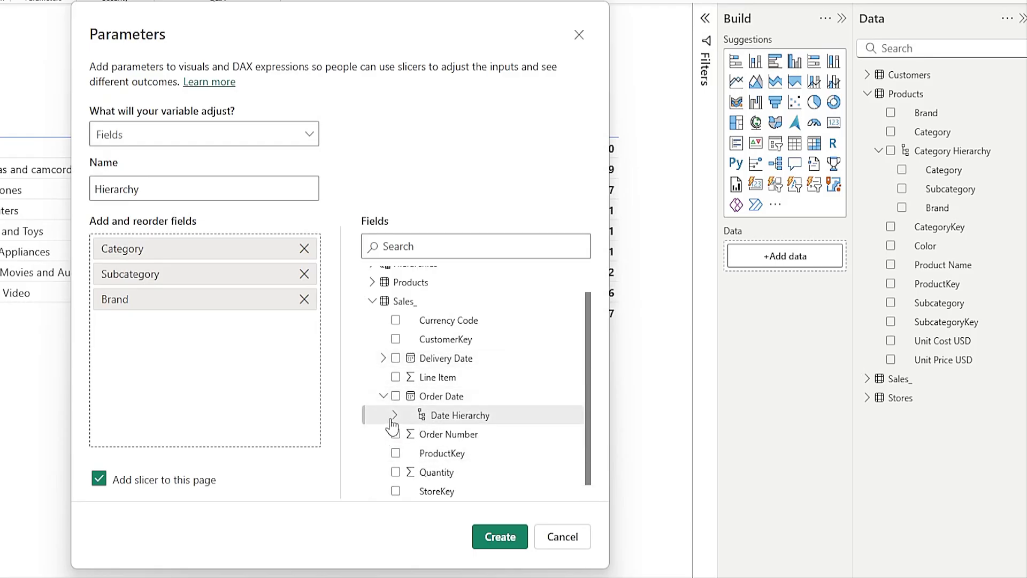
left_click(395, 416)
scroll(588, 375, "down", 1)
scroll(588, 399, "down", 3)
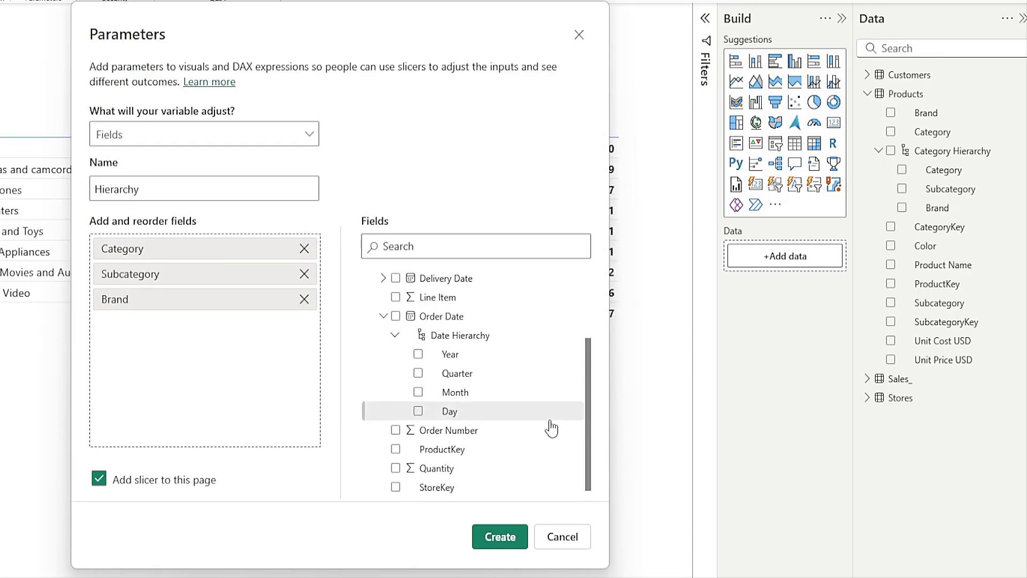
left_click_drag(449, 354, 144, 342)
left_click_drag(456, 373, 169, 364)
left_click_drag(453, 399, 154, 381)
Create the Hierarchy parameter, move its slicer to the canvas top-left, and choose Quarter.
left_click(499, 536)
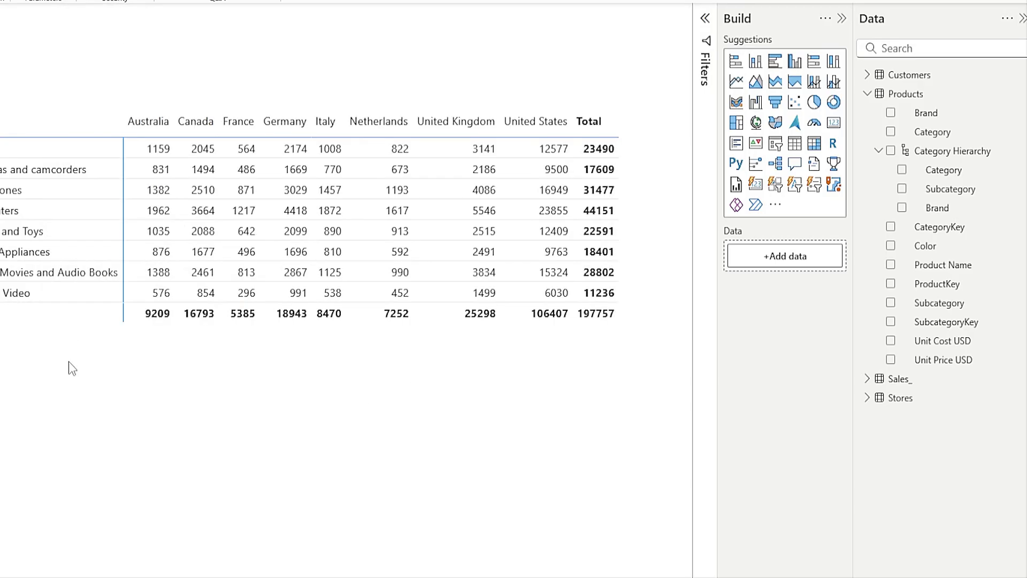
left_click_drag(357, 389, 269, 153)
left_click(298, 510)
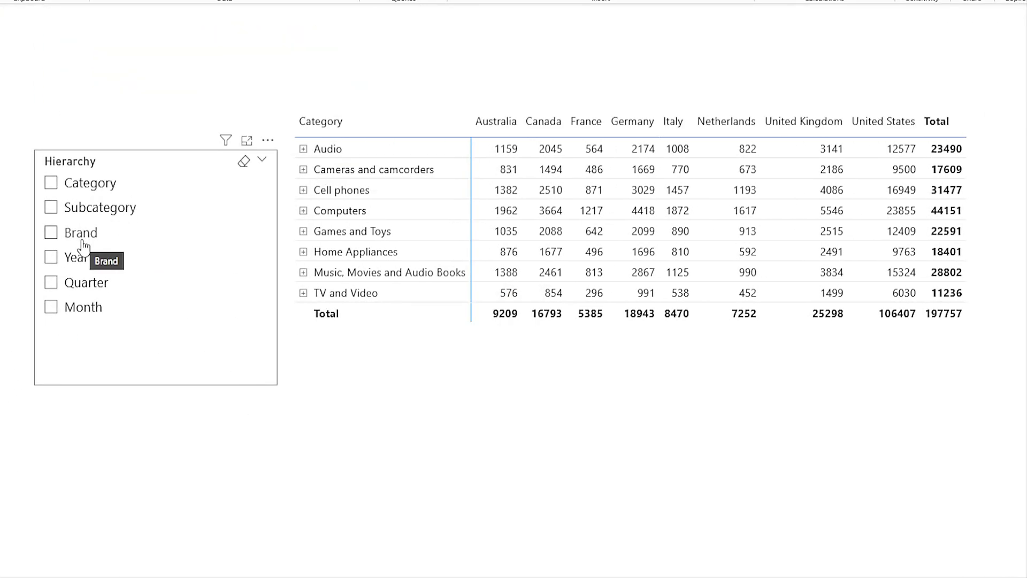
left_click(50, 257)
left_click(51, 283)
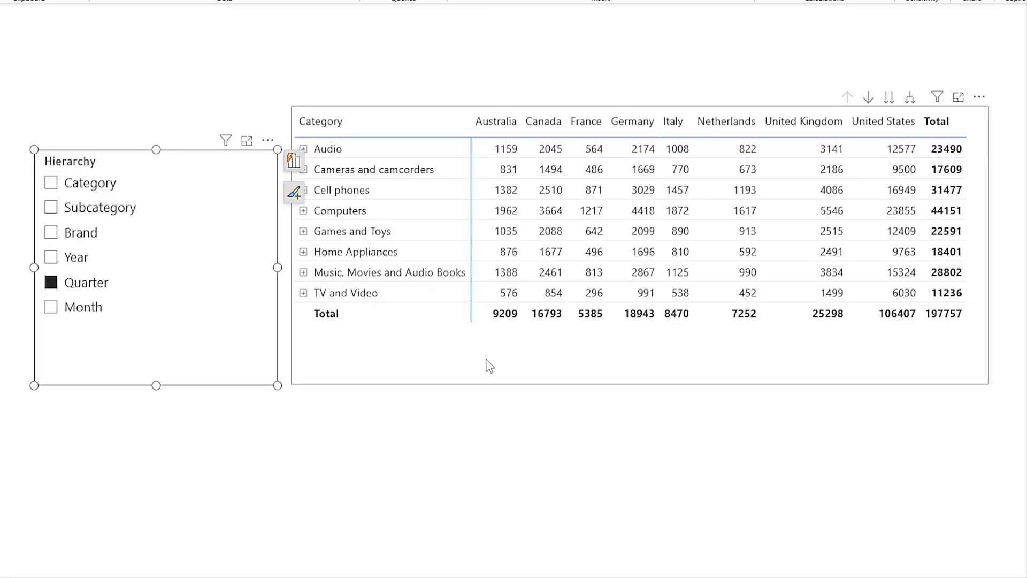
Replace Category Hierarchy in the matrix Rows with the Hierarchy parameter field.
left_click(609, 351)
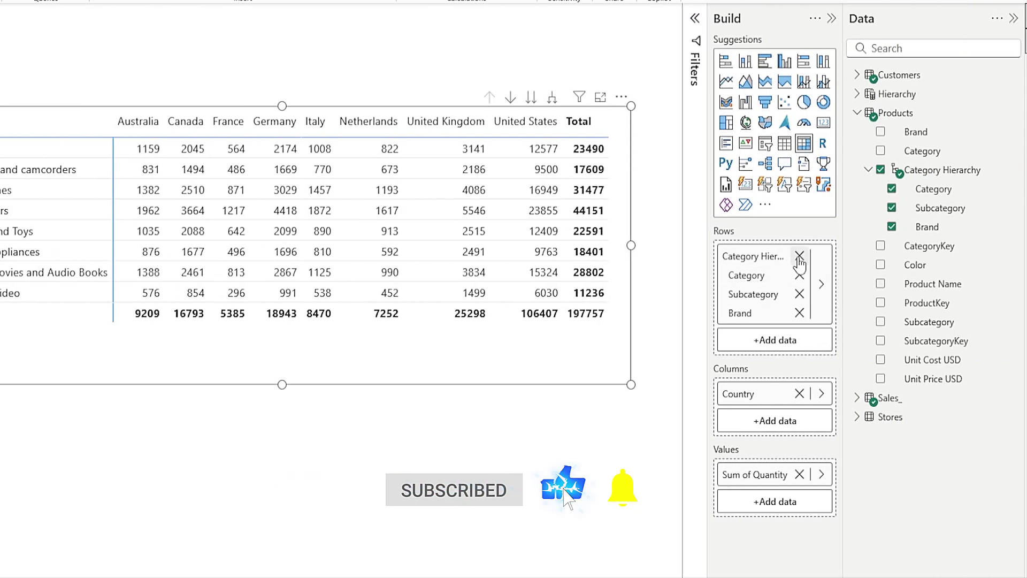
left_click(799, 257)
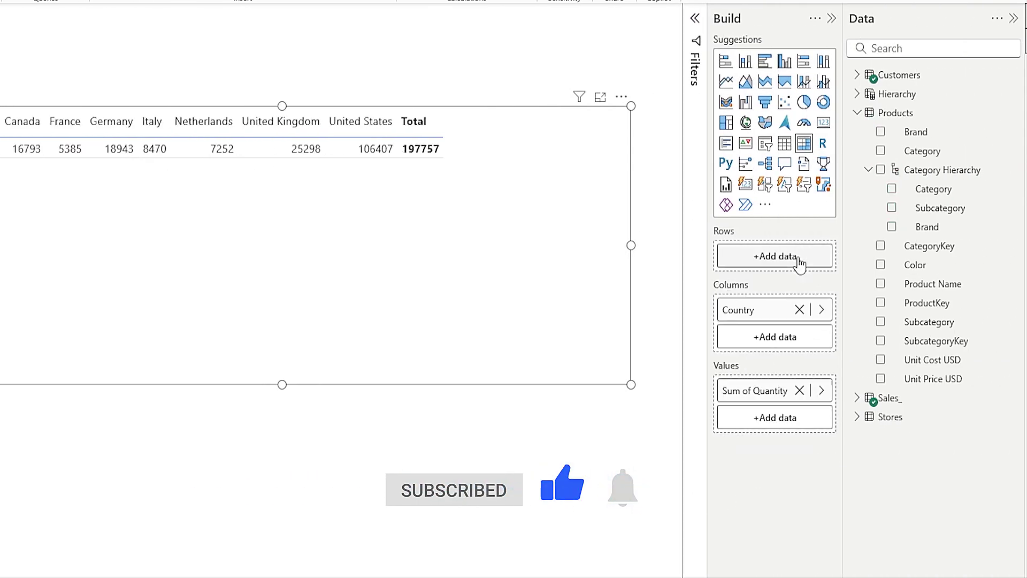
left_click(857, 111)
left_click(856, 94)
left_click_drag(915, 112, 765, 259)
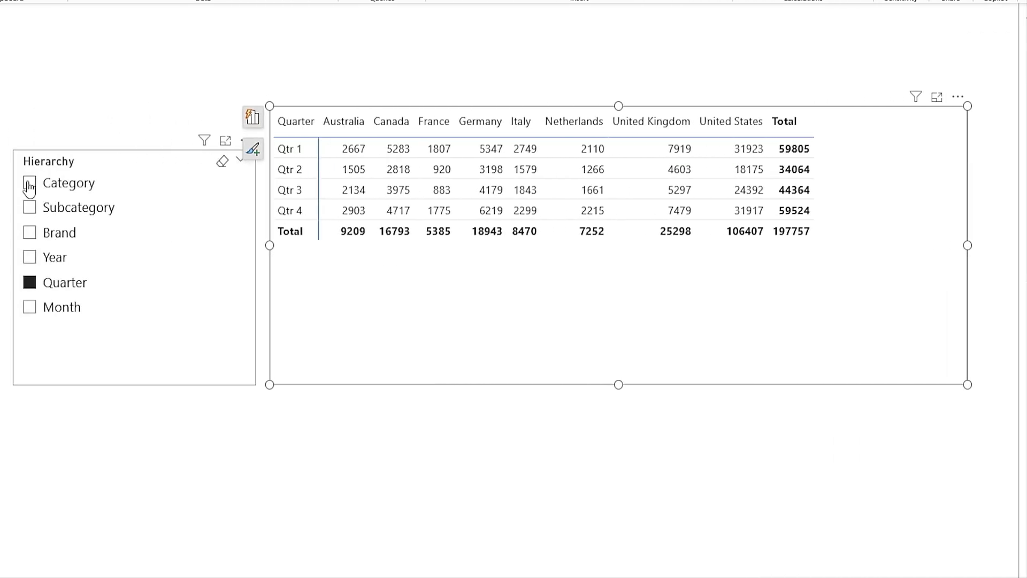
Switch the matrix rows in turn to Category, Subcategory and Year via the slicer.
left_click(29, 184)
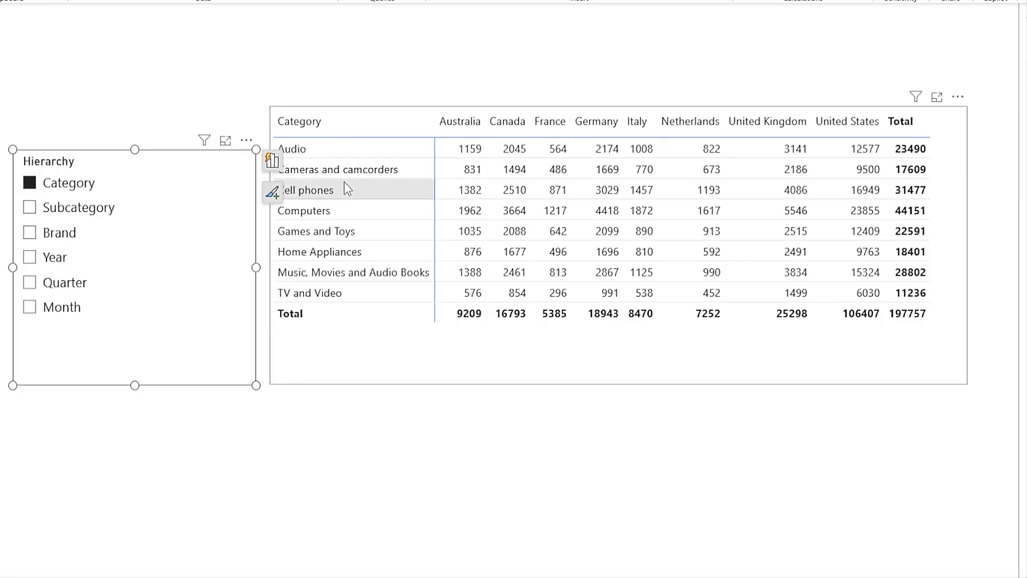
left_click(30, 213)
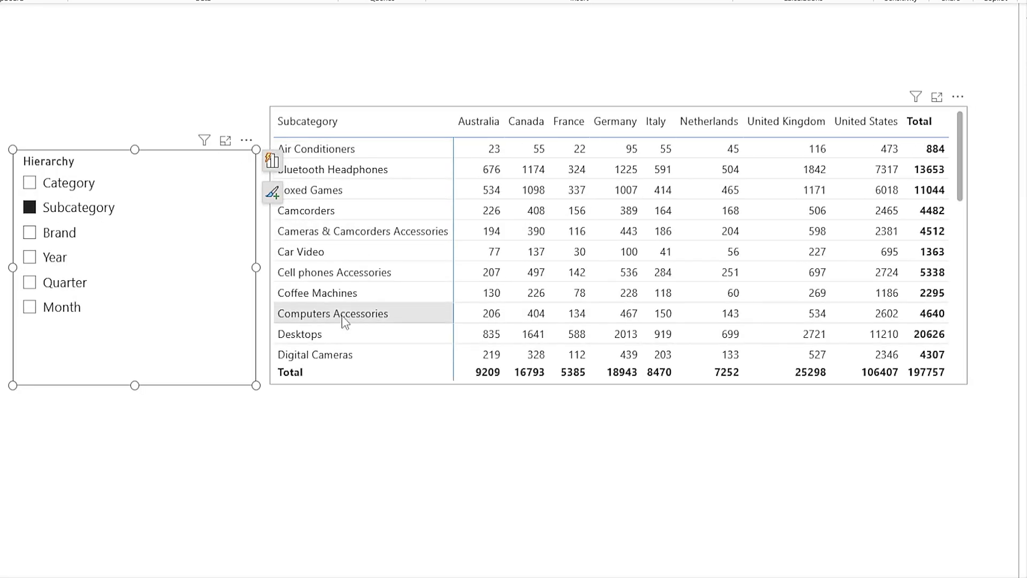
left_click(30, 259)
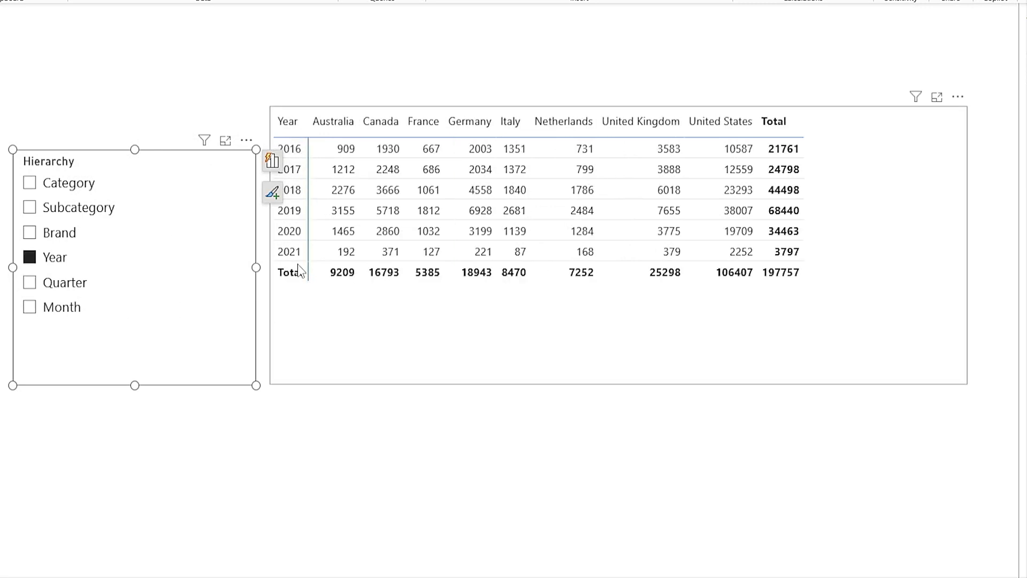
Combine Category with Subcategory, drill Audio down to Bluetooth Headphones' brands, then collapse Audio.
left_click(31, 185)
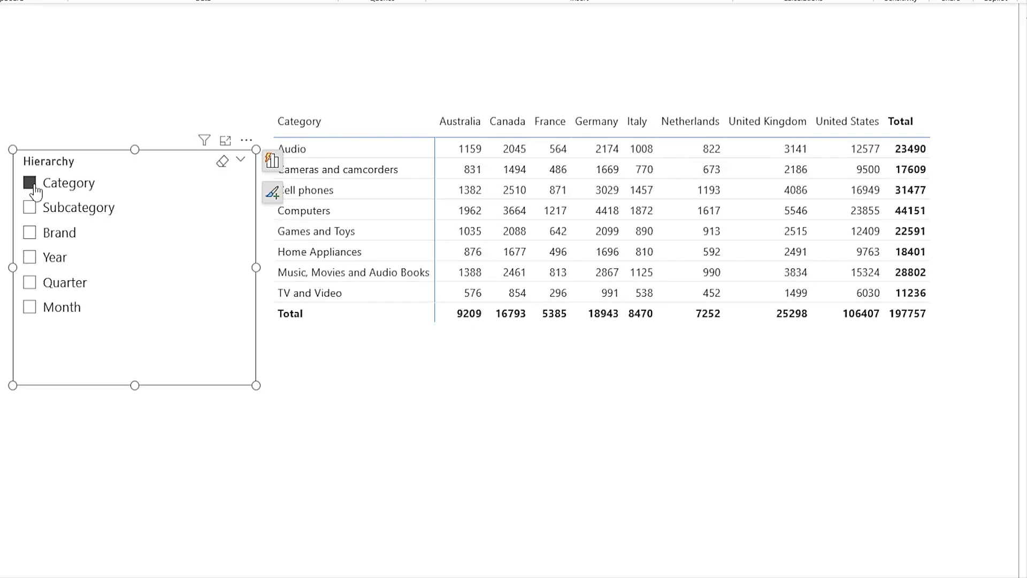
left_click(30, 209)
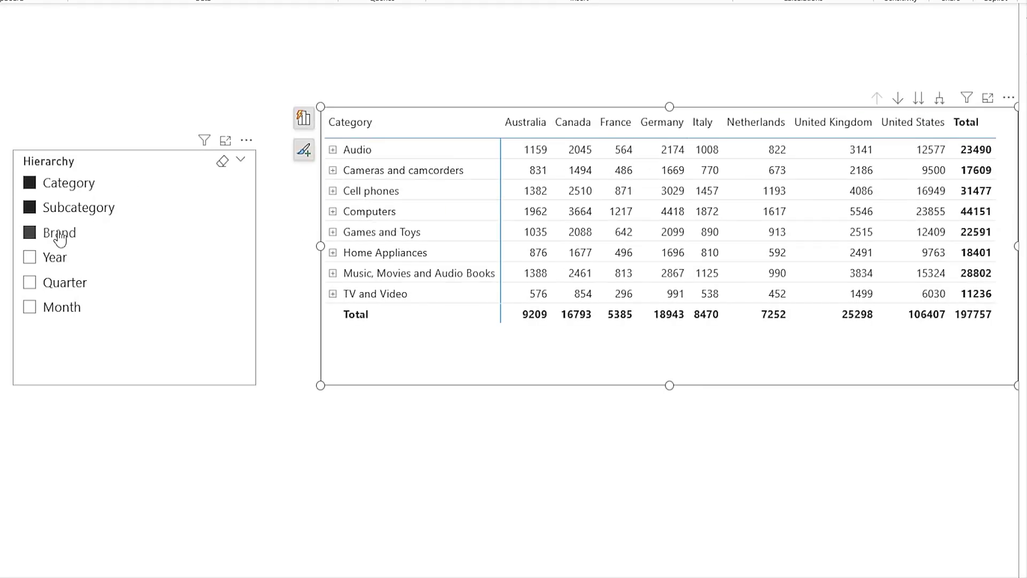
left_click(332, 151)
left_click(340, 170)
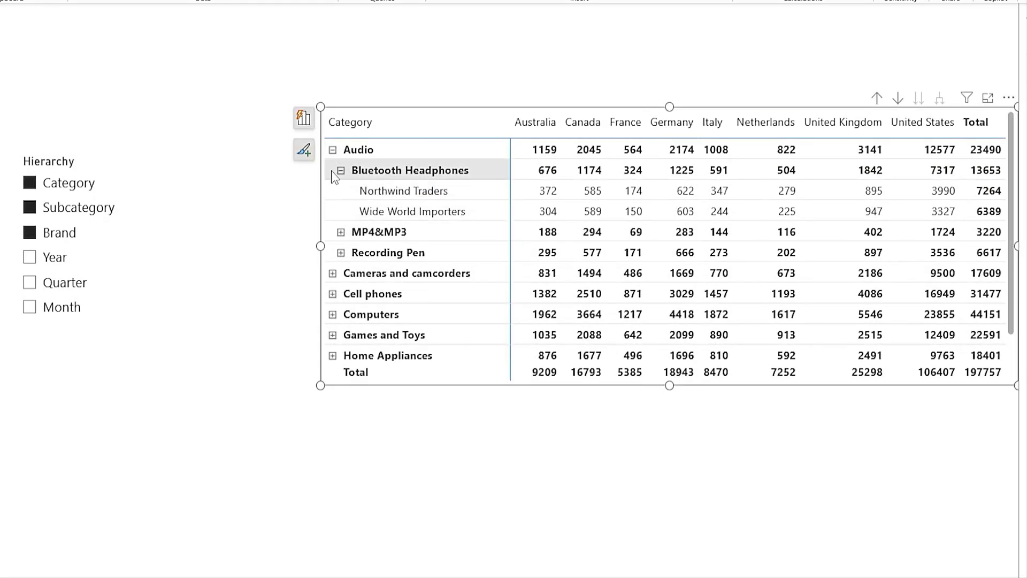
left_click(333, 150)
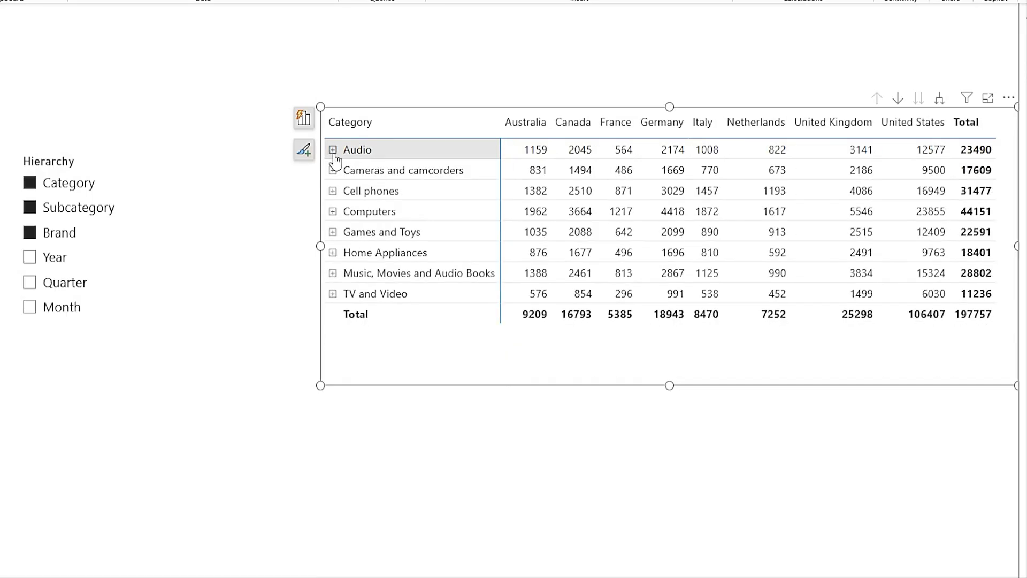
Tick Year, Quarter and Month, expand 2016 and Qtr 1, then collapse them again.
left_click(30, 261)
left_click(30, 283)
left_click(31, 308)
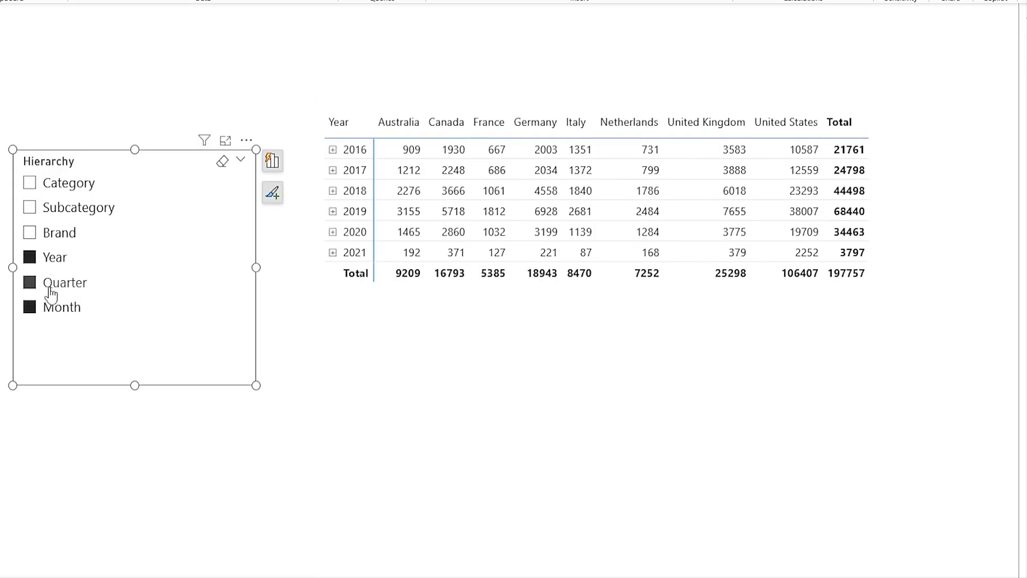
left_click(332, 149)
left_click(340, 170)
left_click(340, 170)
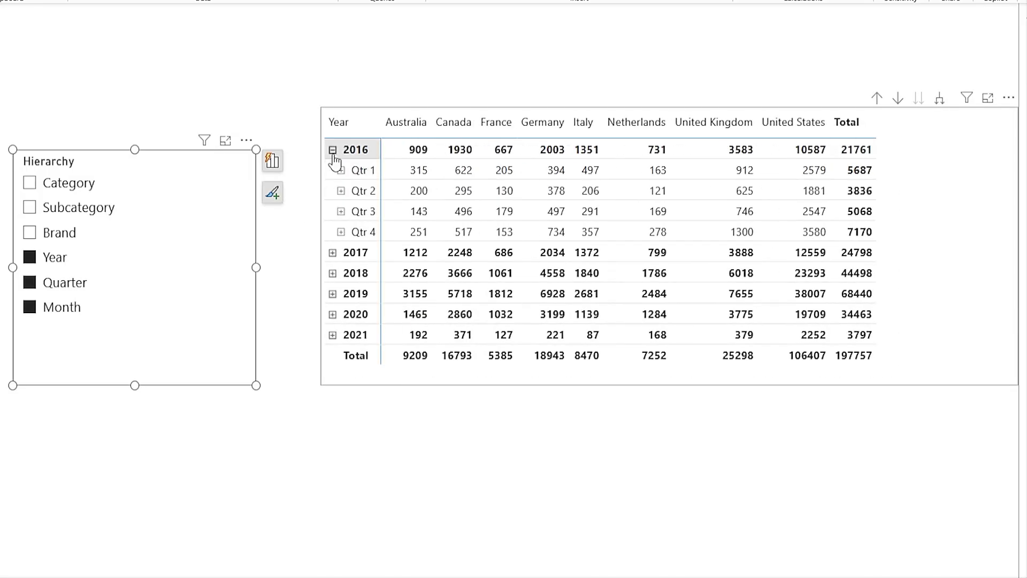
left_click(332, 149)
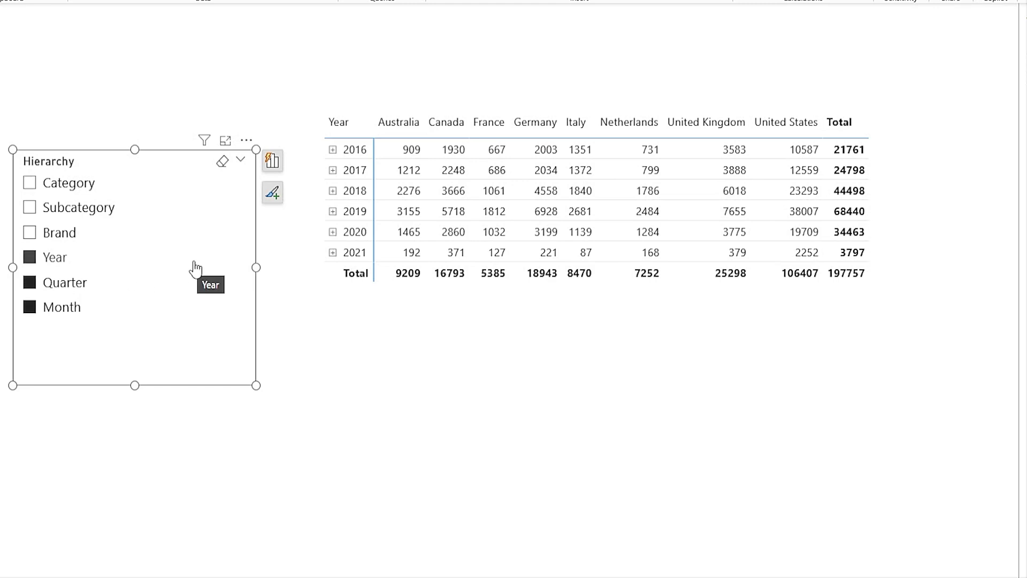
In the Hierarchy DAX formula, append , "Category Hierarchy" after 0 on the Category line.
left_click(912, 96)
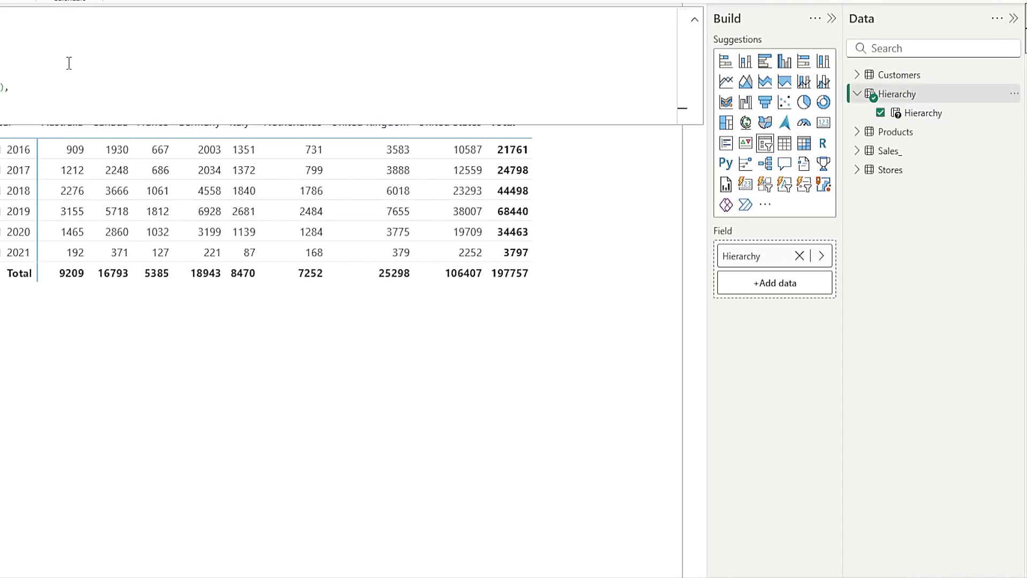
scroll(335, 18, "up", 3)
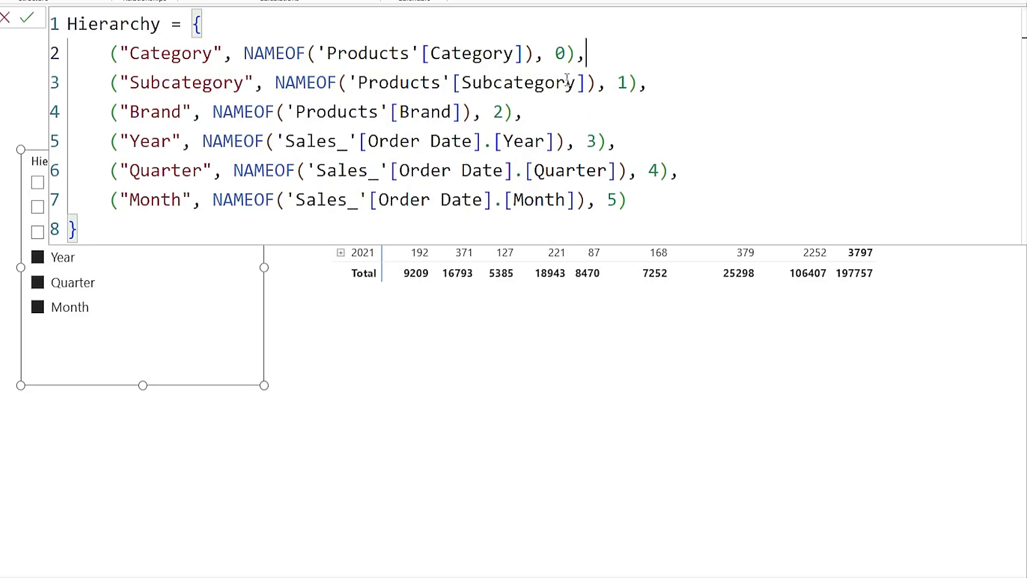
left_click_drag(109, 40, 609, 47)
left_click(543, 85)
double_click(562, 54)
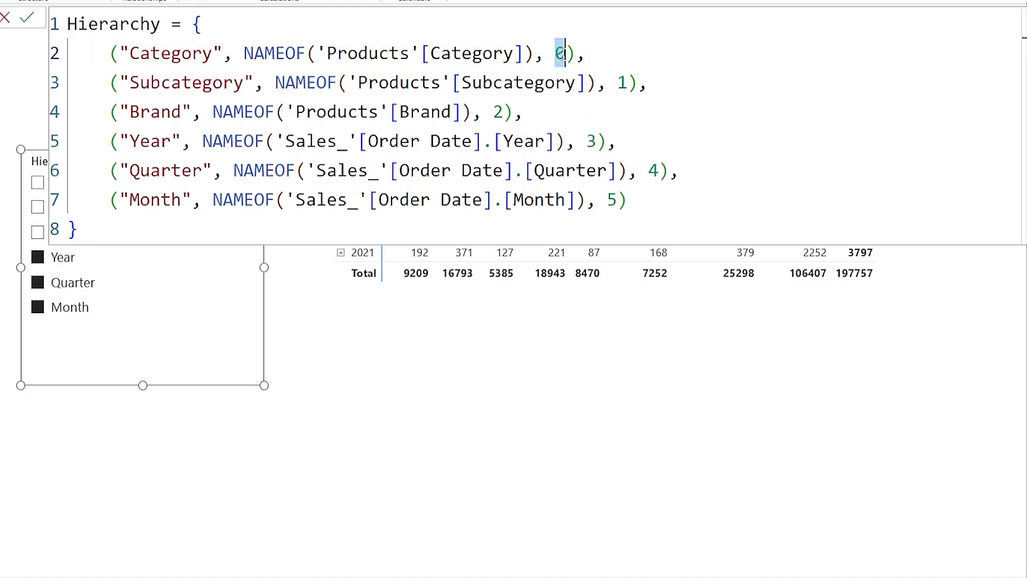
double_click(623, 82)
left_click(505, 115)
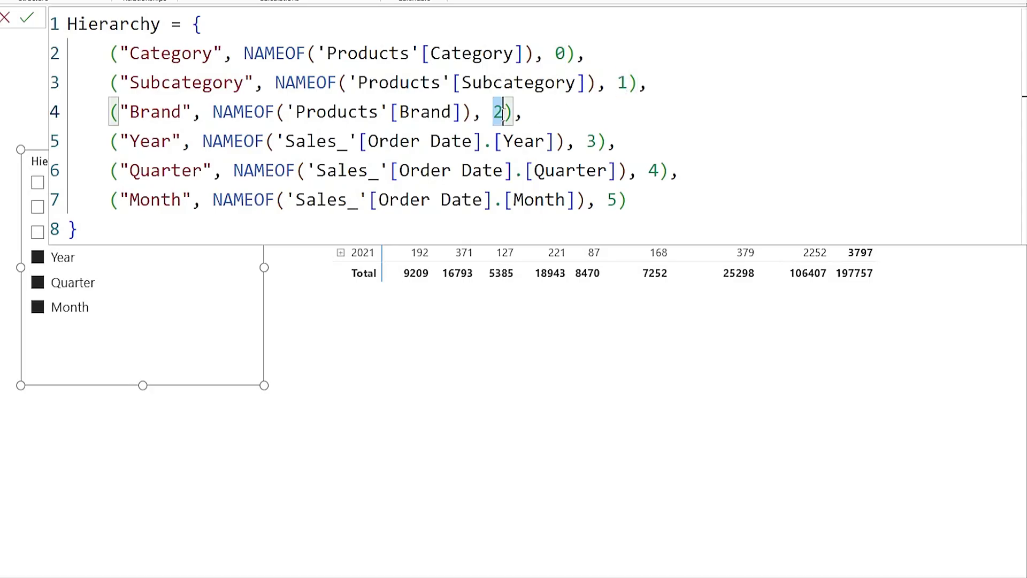
left_click(571, 53)
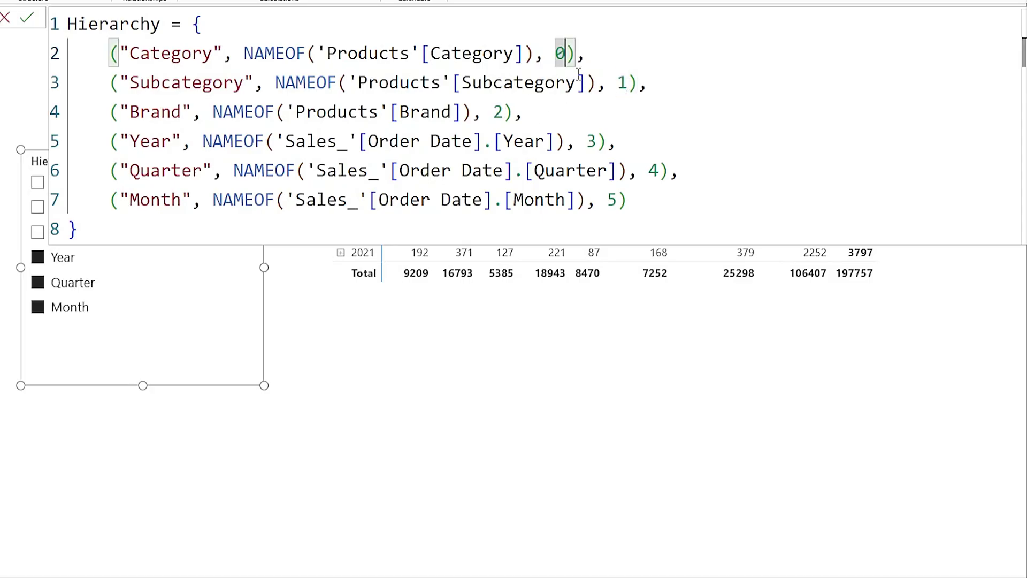
type(", \"")
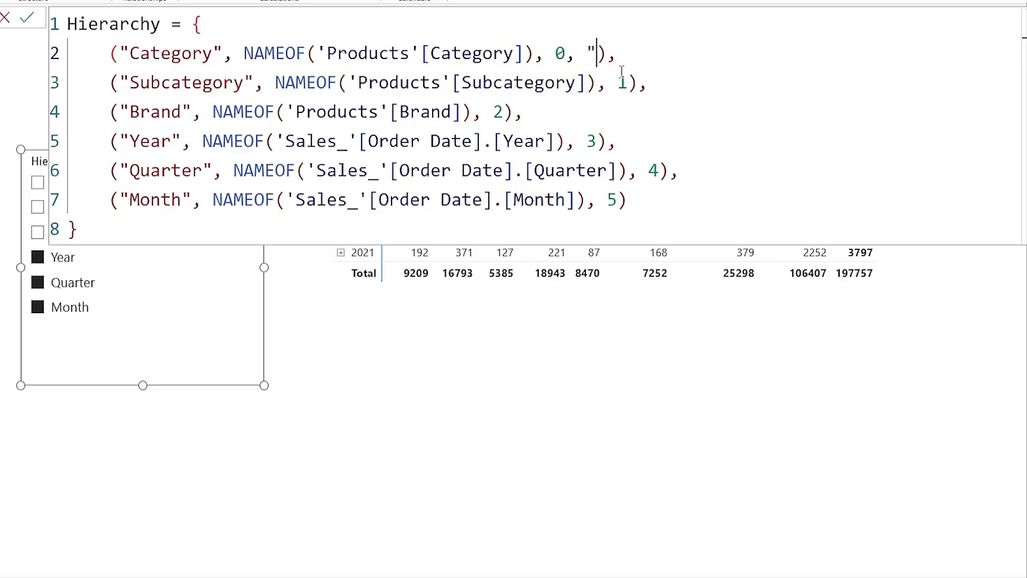
type("Category H")
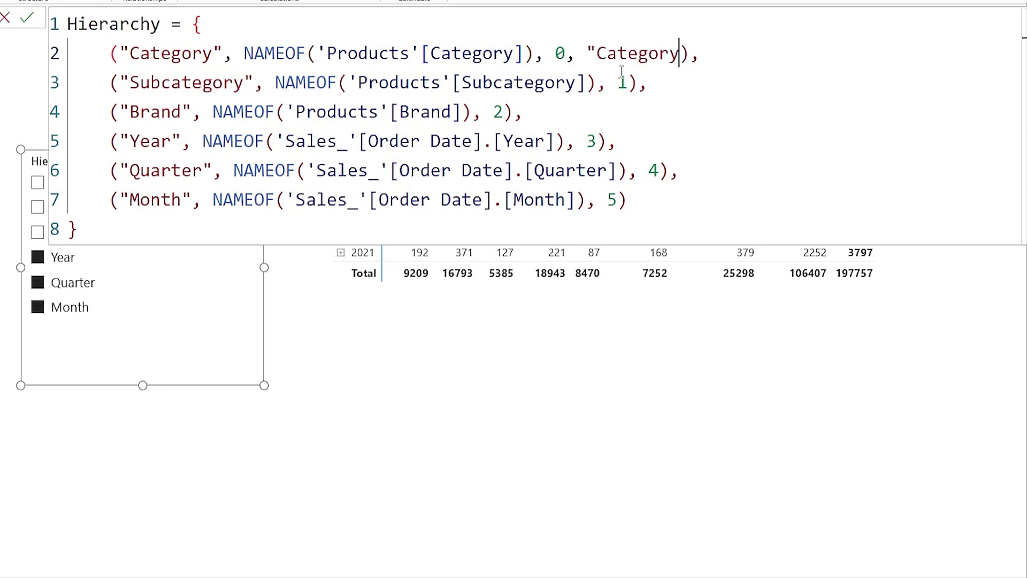
type("ierarchy\"")
Copy the , "Category Hierarchy" label onto the Subcategory, Brand and Year lines.
left_click_drag(793, 52, 566, 56)
key("ctrl+c")
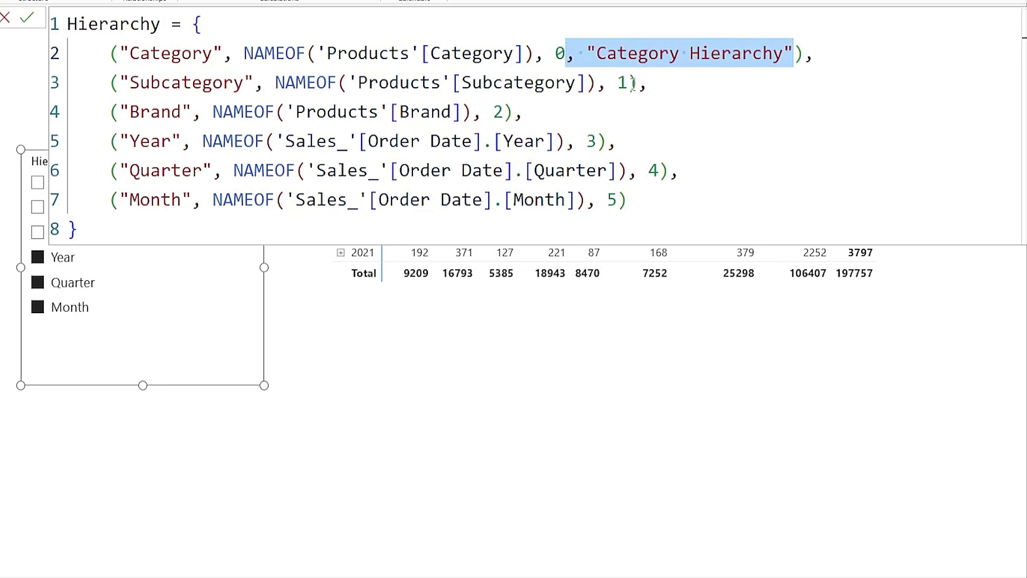
left_click(633, 83)
key("ctrl+v")
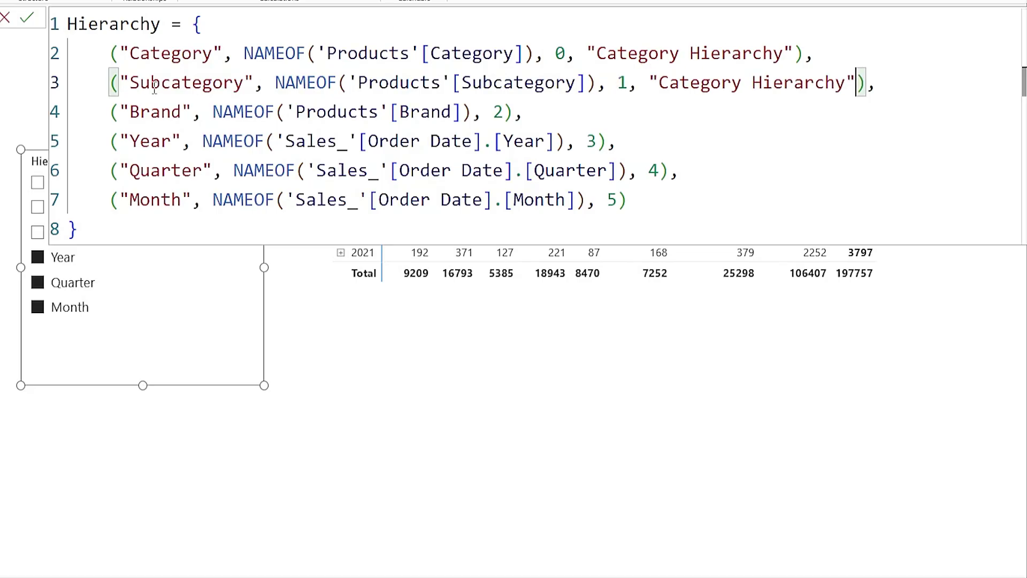
left_click(513, 113)
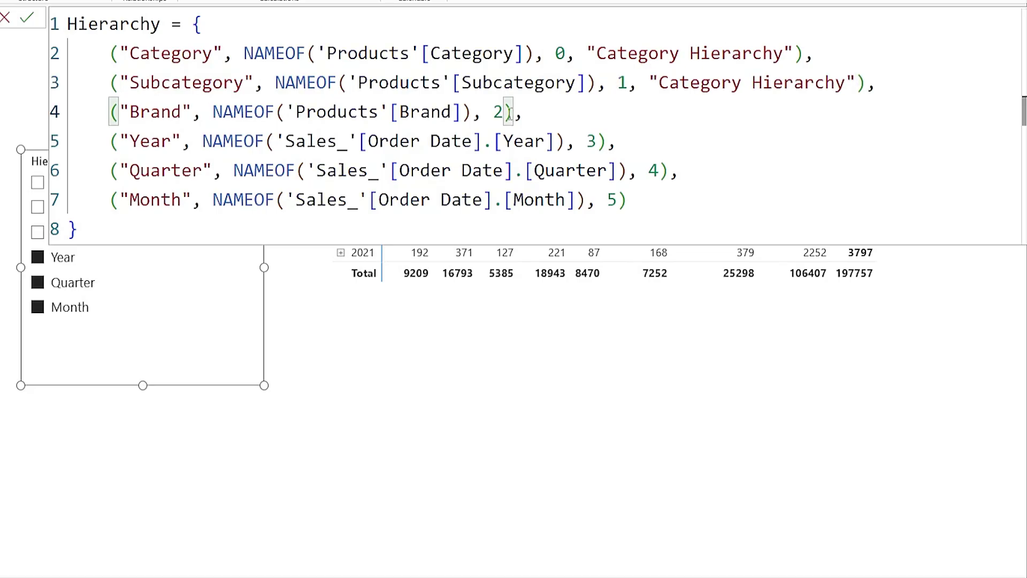
key("ctrl+v")
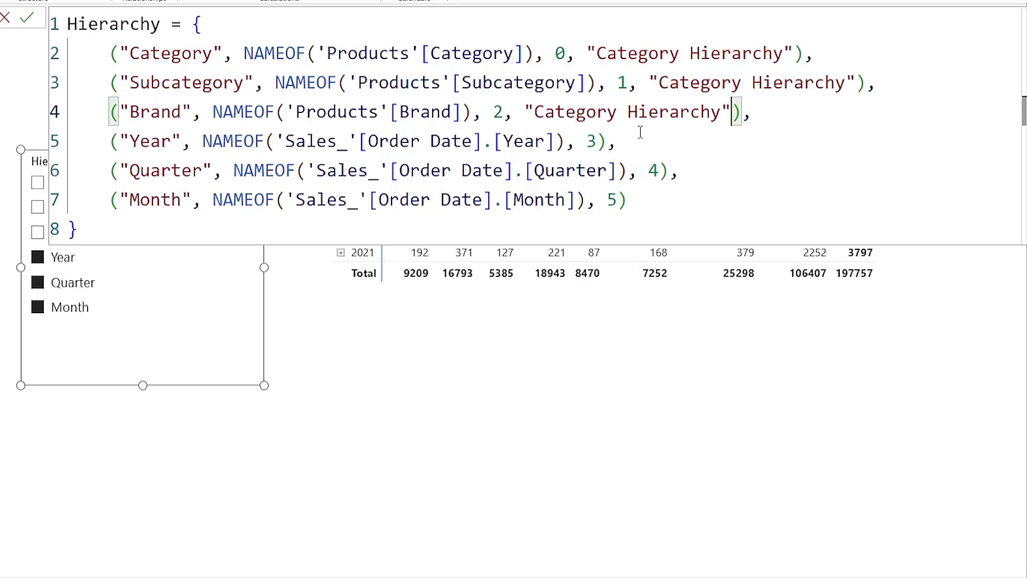
left_click(601, 143)
key("ctrl+v")
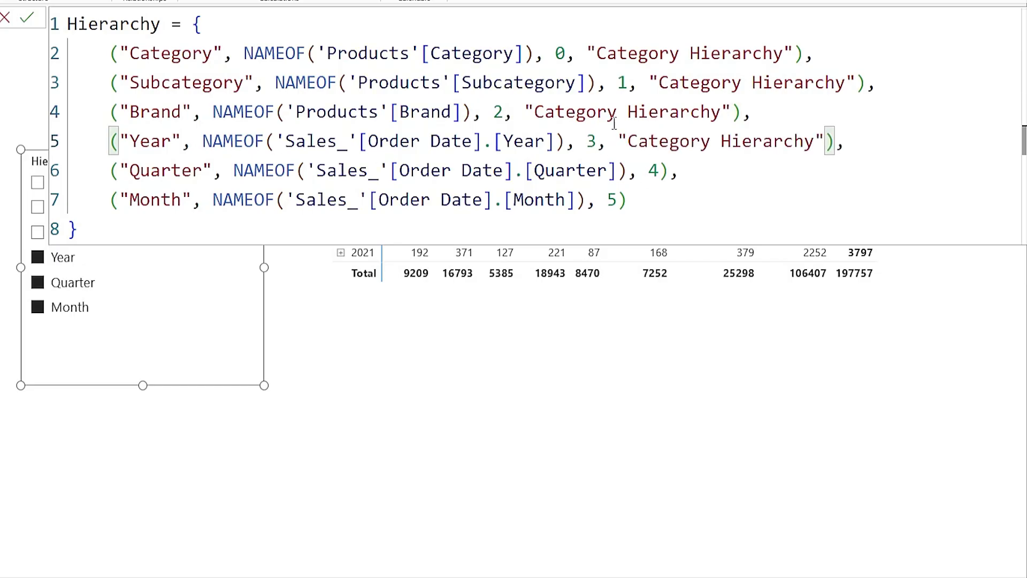
Relabel Year as "Date Hierarchy", copy it to Quarter and Month, and commit the formula.
double_click(669, 145)
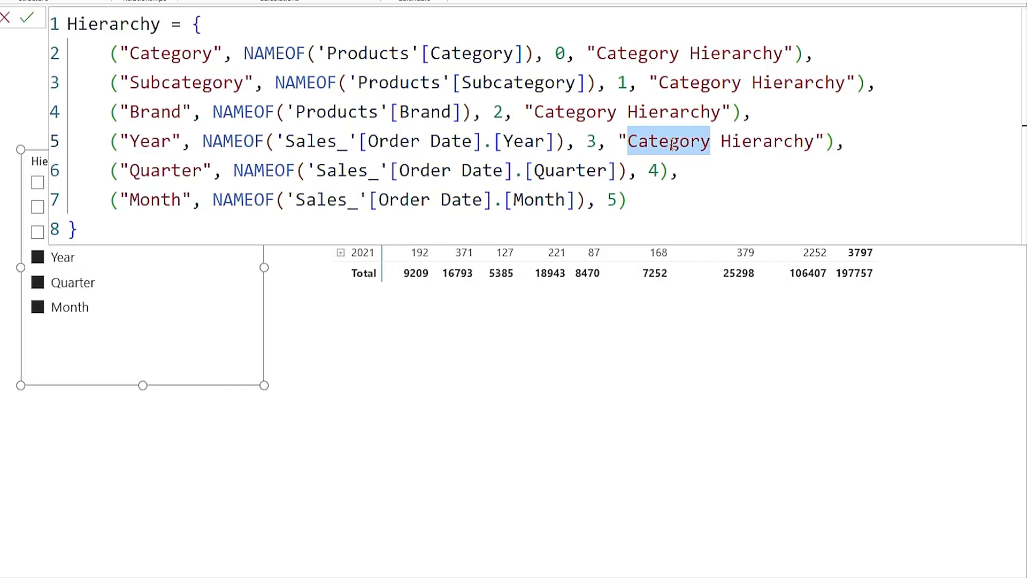
type("Date")
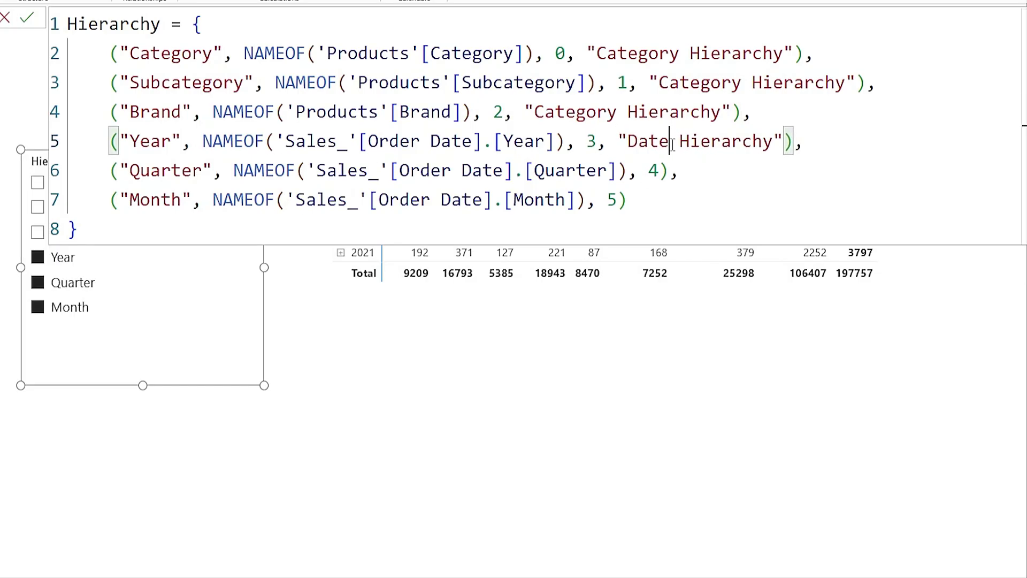
left_click_drag(597, 144, 783, 143)
left_click(661, 170)
key("ctrl+v")
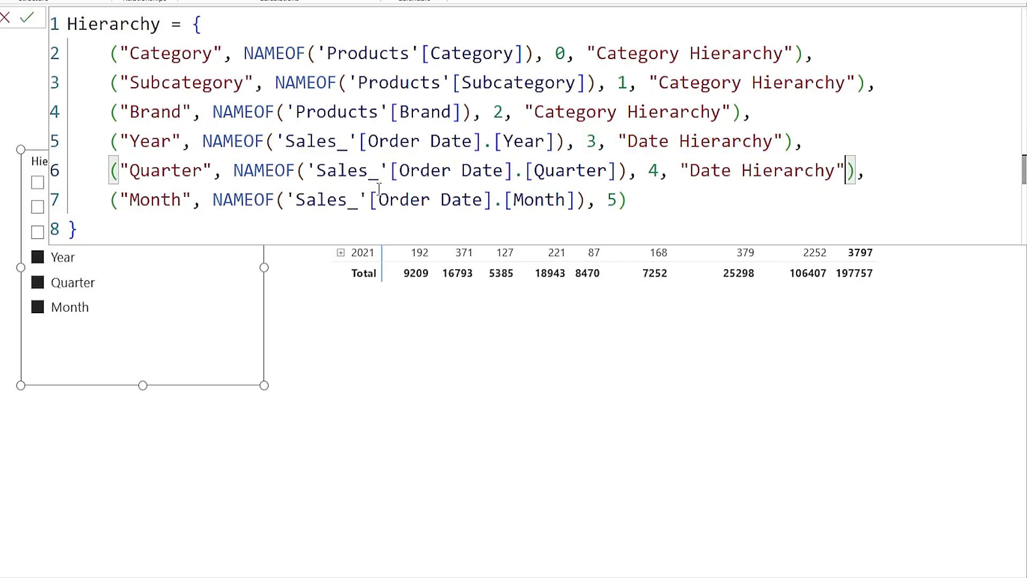
left_click(622, 200)
key("ctrl+v")
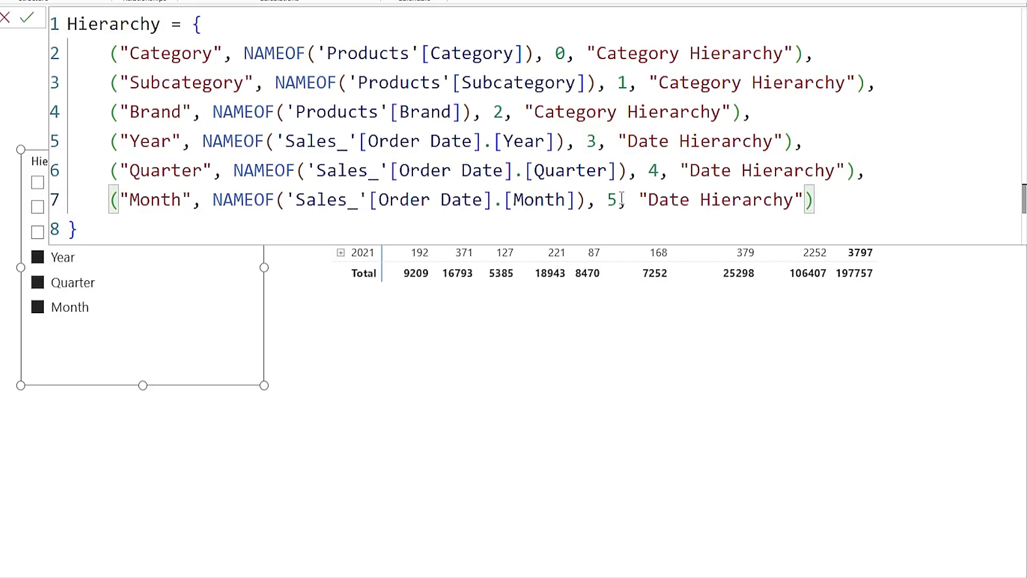
left_click(27, 18)
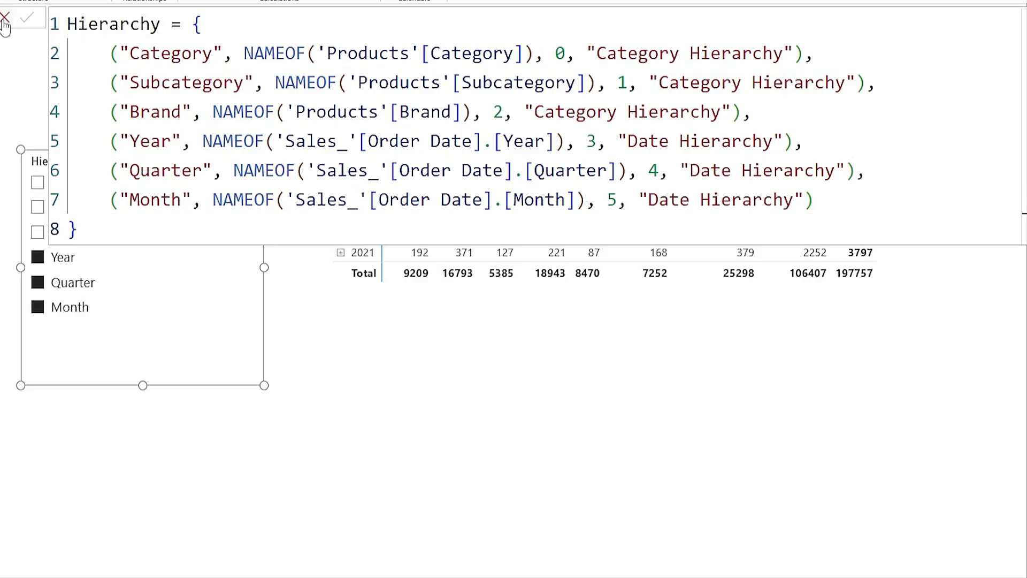
left_click(5, 21)
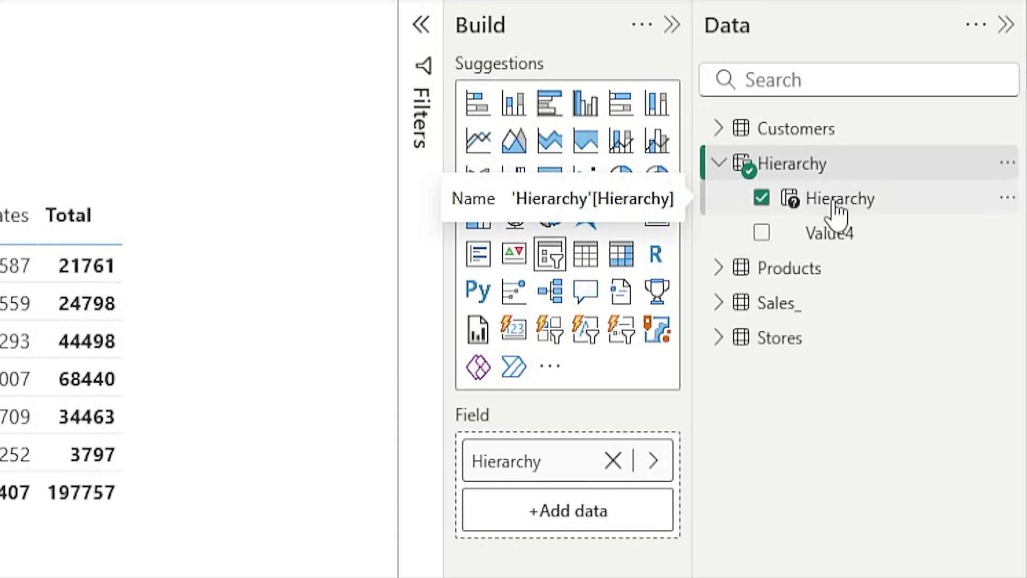
Add the Hierarchy table's Value4 field to the slicer's Field well above Hierarchy.
left_click(850, 239)
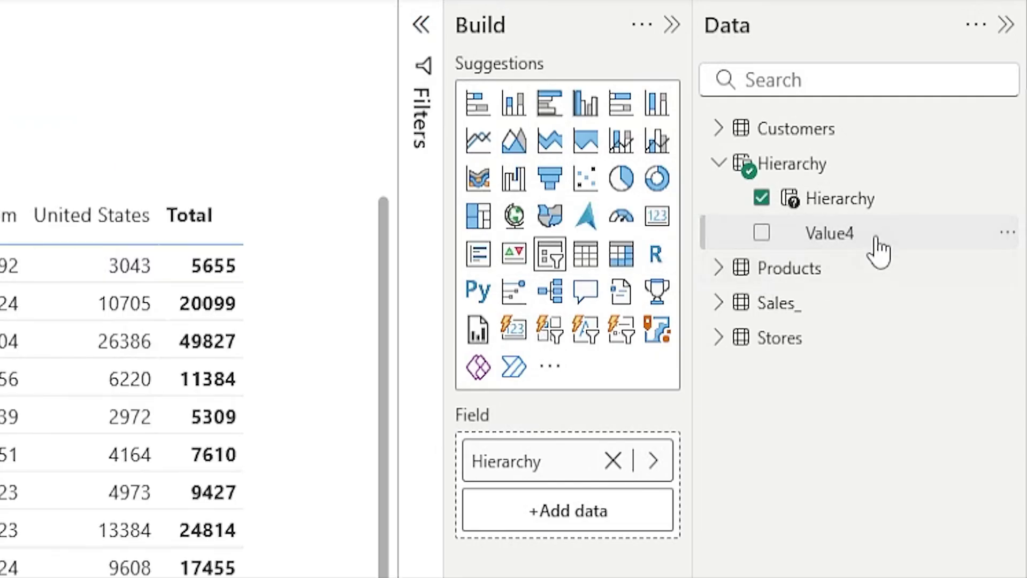
left_click_drag(851, 235, 532, 447)
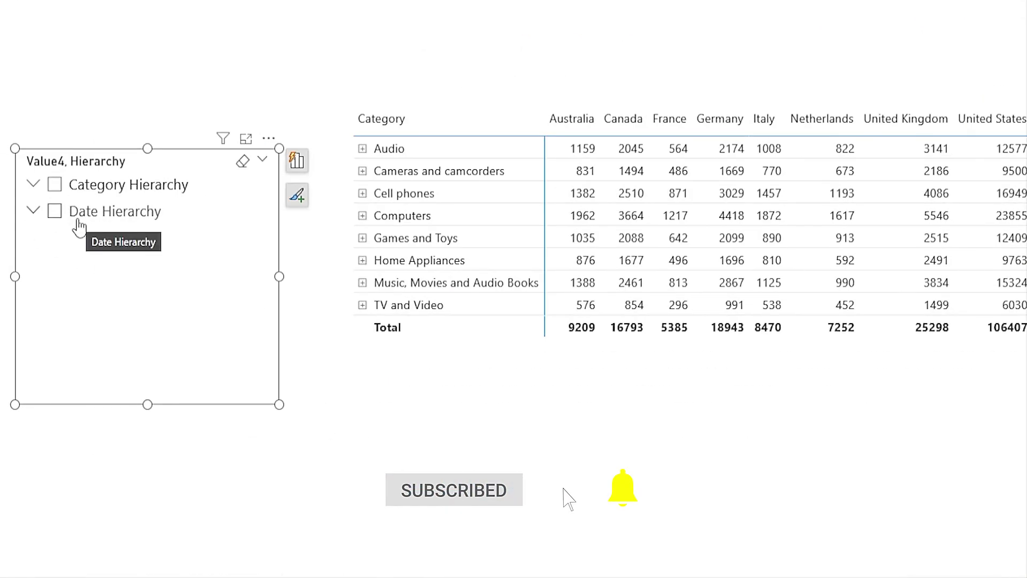
Show Category Hierarchy in the matrix and drill Audio down through Bluetooth Headphones.
left_click(34, 212)
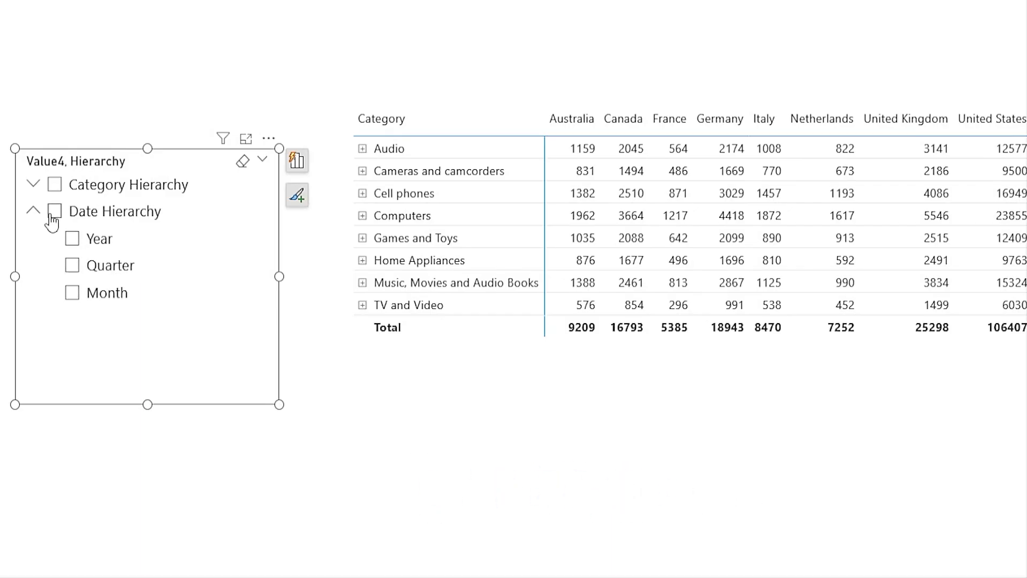
left_click(33, 211)
left_click(33, 185)
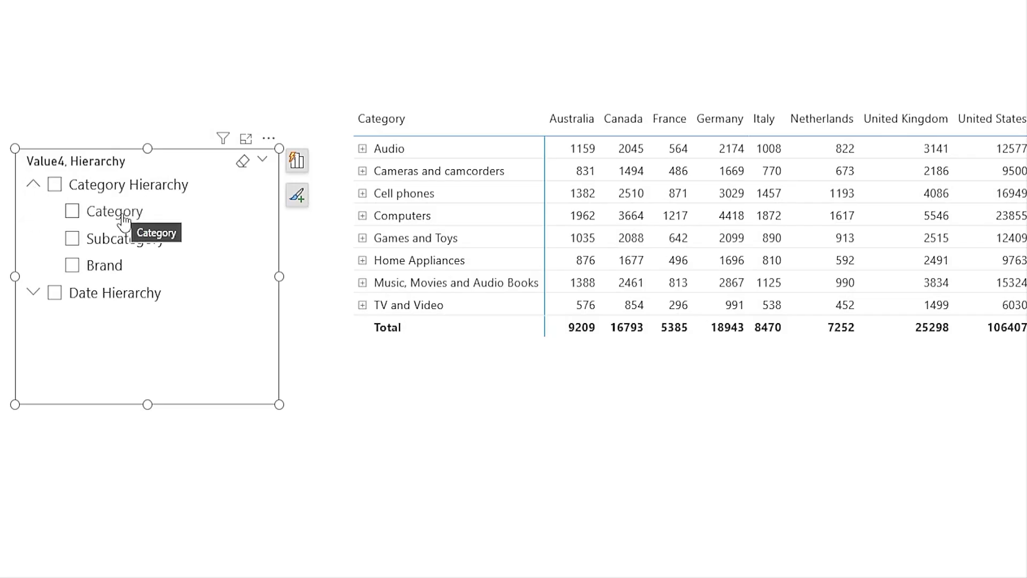
left_click(33, 186)
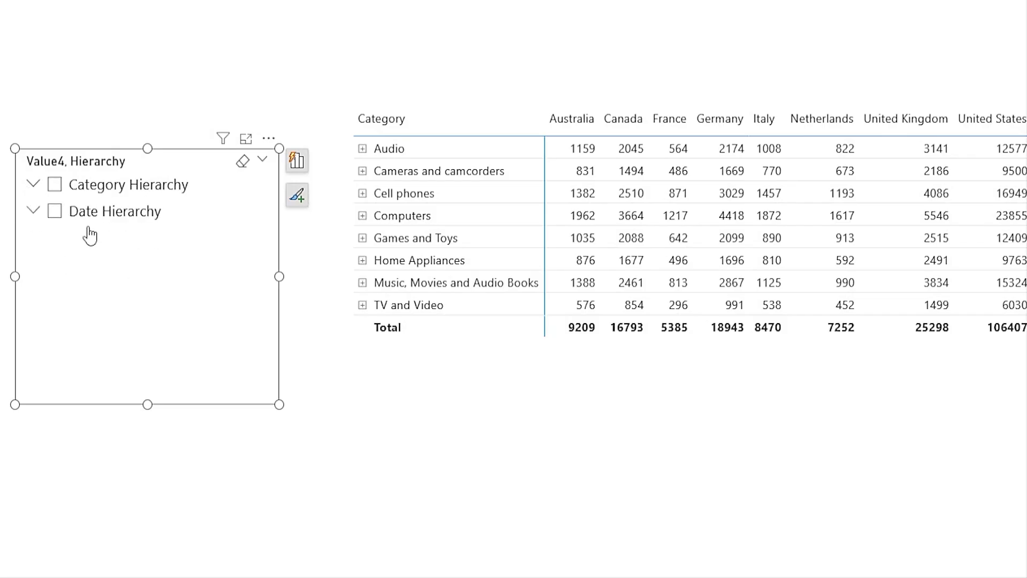
left_click(54, 186)
left_click(362, 148)
left_click(372, 171)
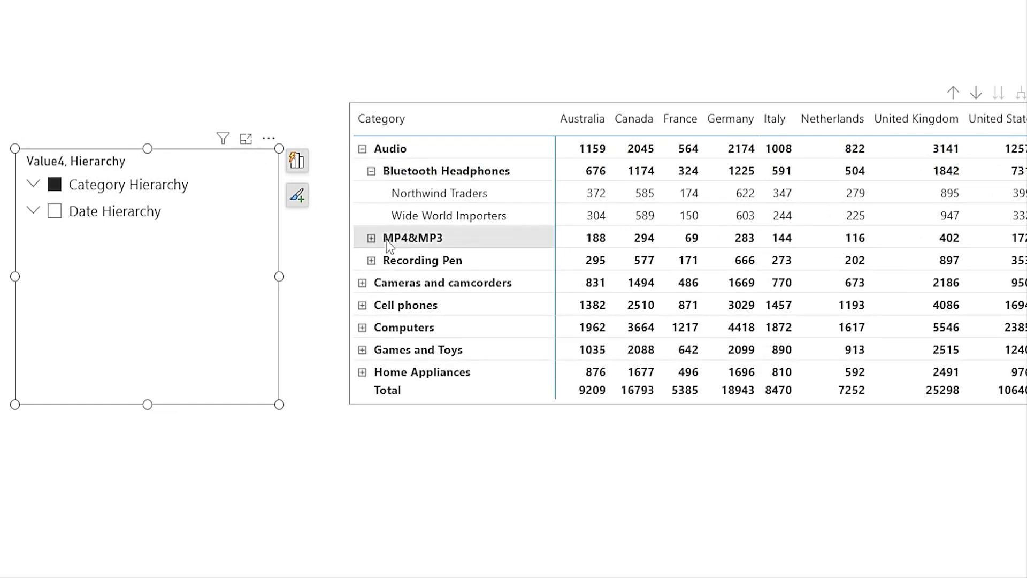
left_click(363, 149)
Switch the matrix to Date Hierarchy and drill 2016 into quarters and Qtr 1 into months.
left_click(55, 214)
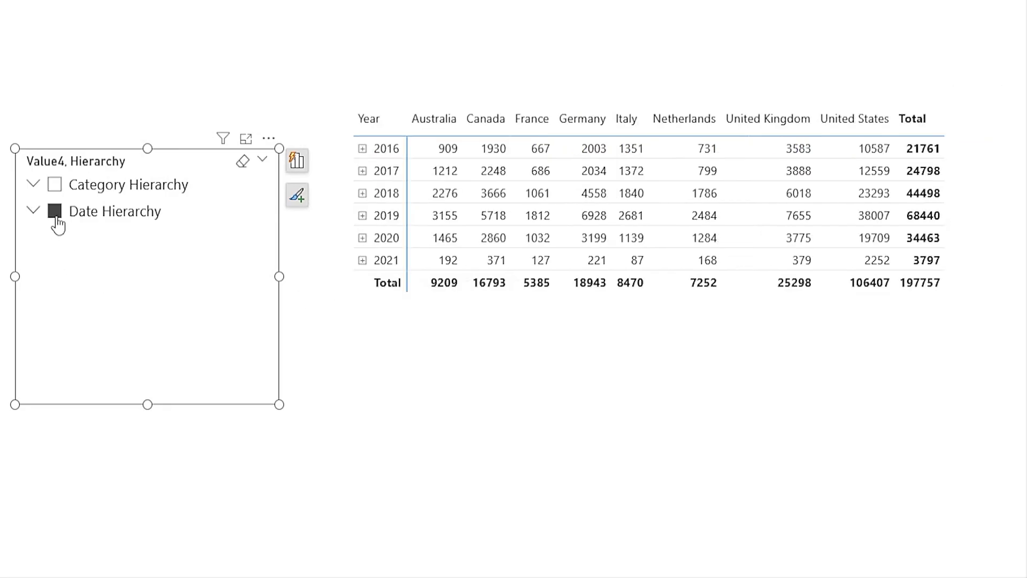
left_click(362, 148)
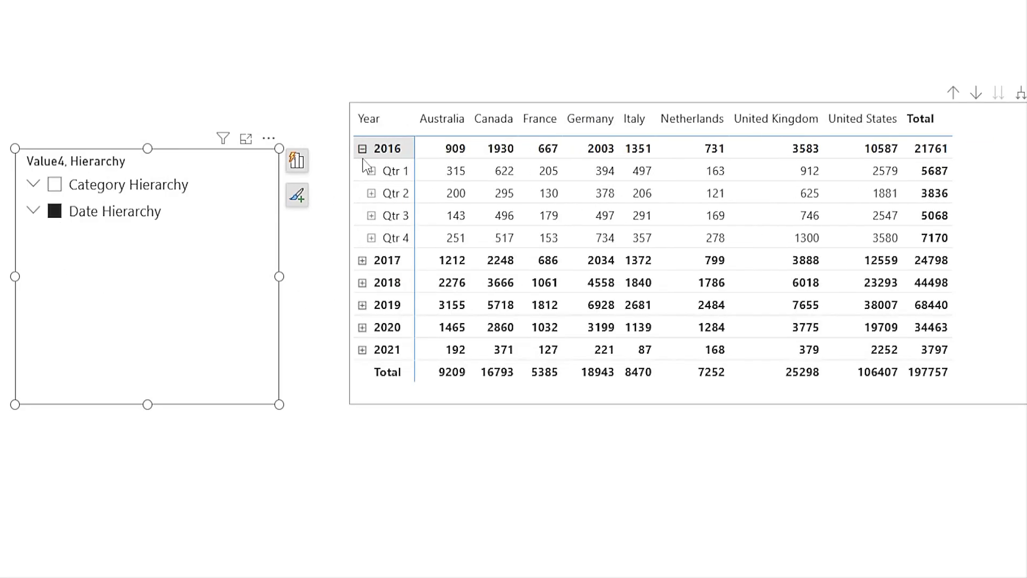
left_click(371, 171)
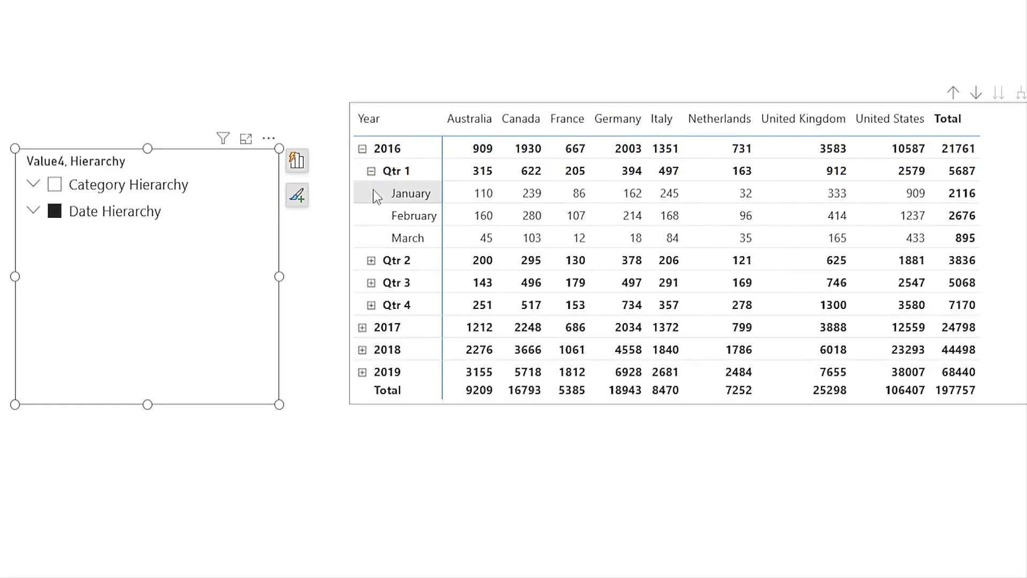
left_click(362, 148)
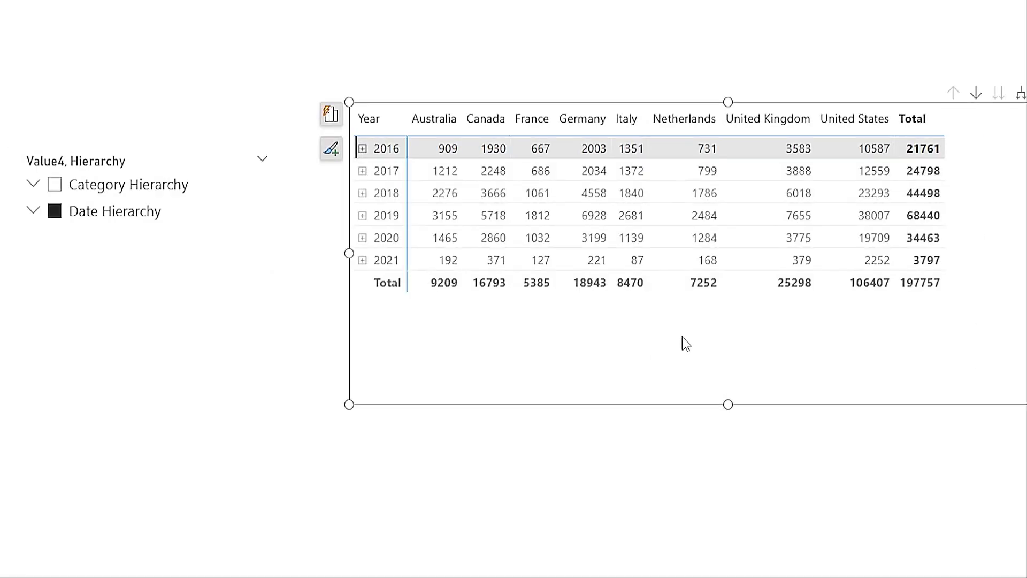